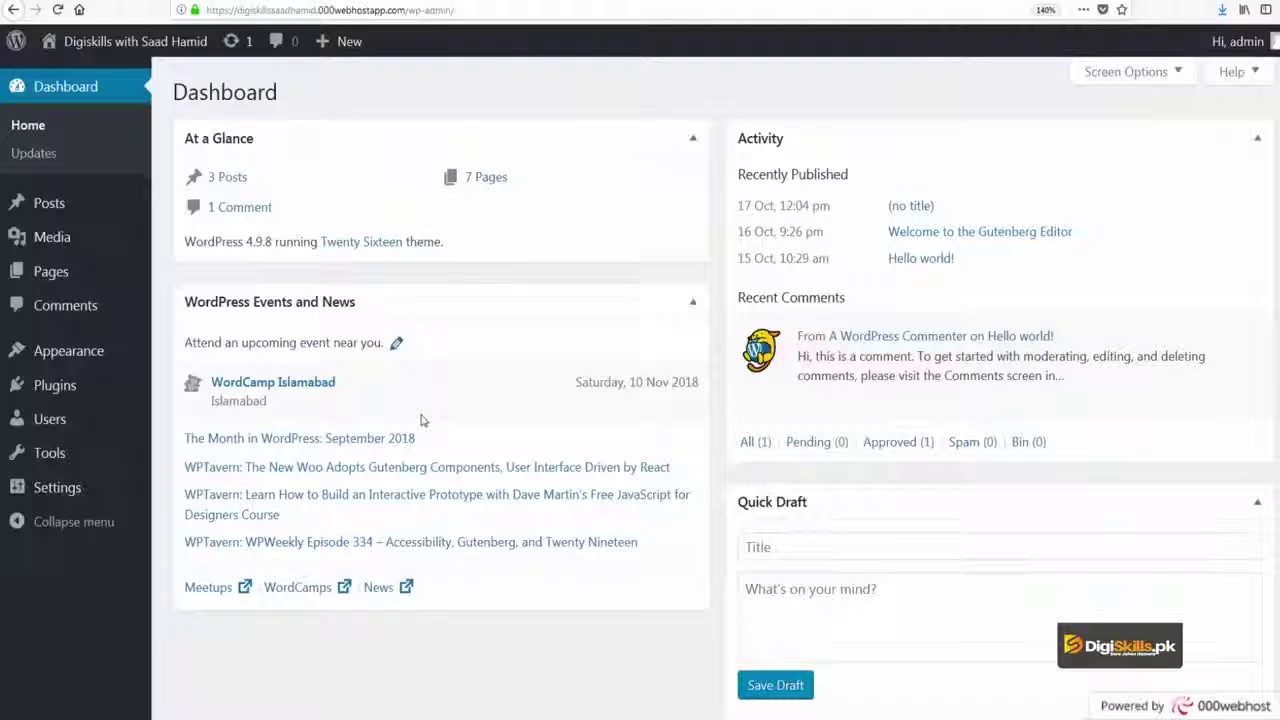
- Start a new page and begin creating an audio playlist for its body
mouse_move(346, 44)
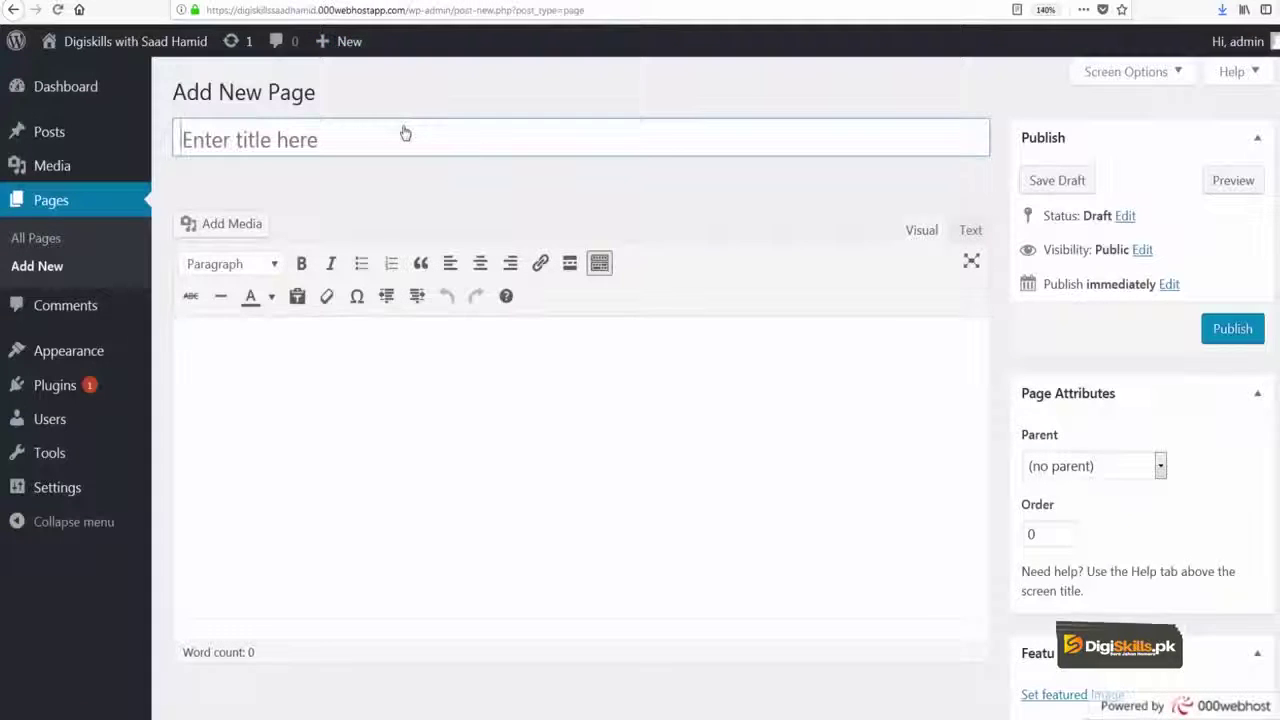
left_click(420, 426)
left_click(244, 223)
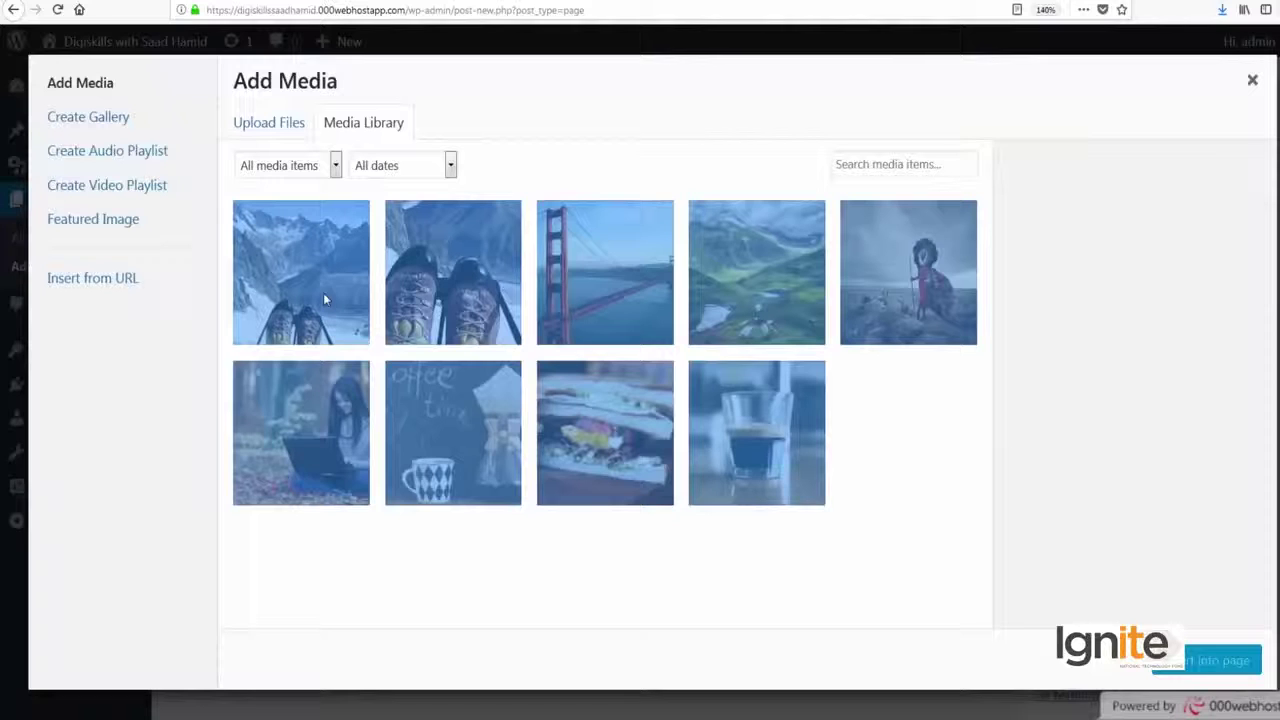
left_click(135, 152)
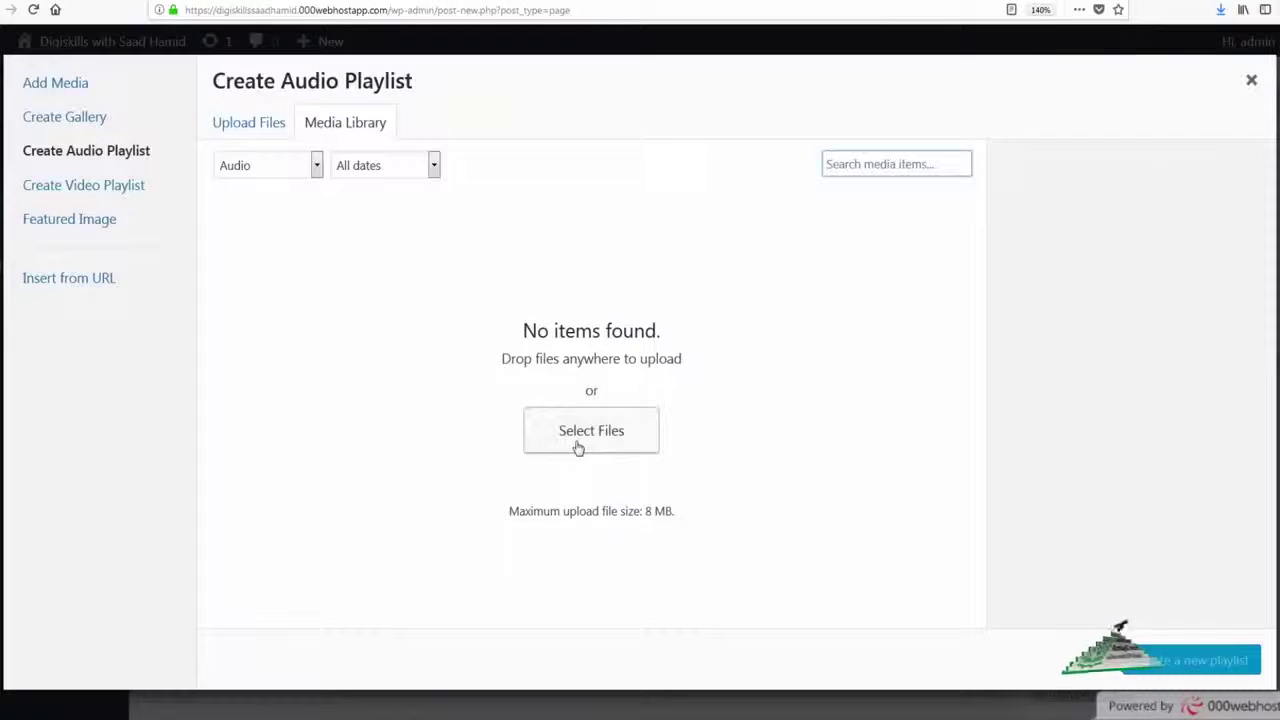
- Upload the files Rio, Sample_BeeMoved_48kHz16bit and small from the Files folder for the audio playlist
left_click(574, 443)
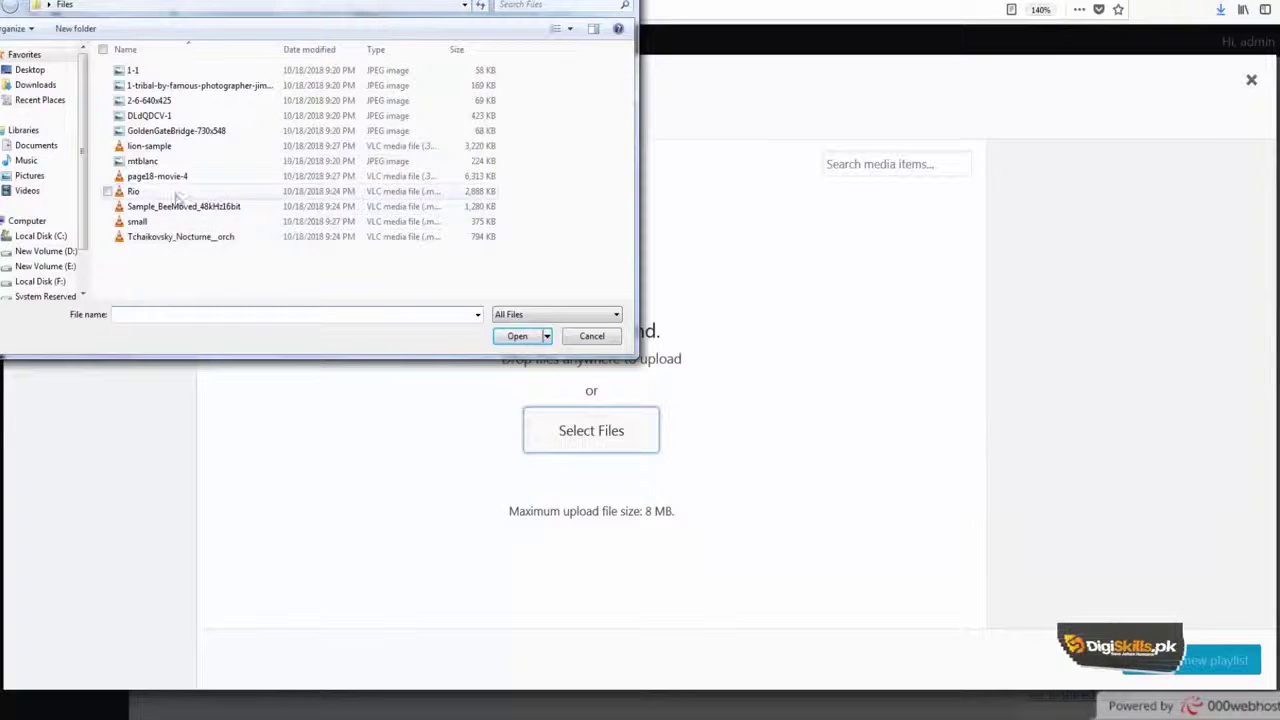
left_click(175, 191)
left_click(190, 206, "ctrl")
left_click(107, 221)
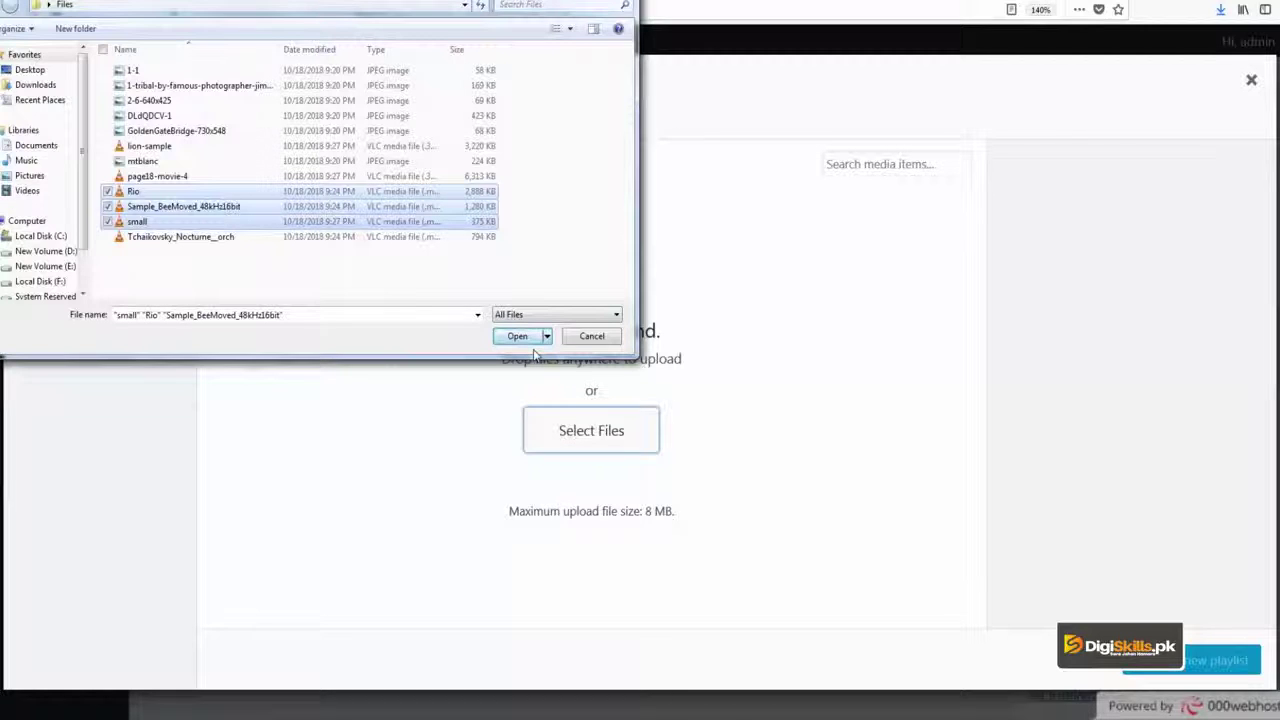
left_click(515, 338)
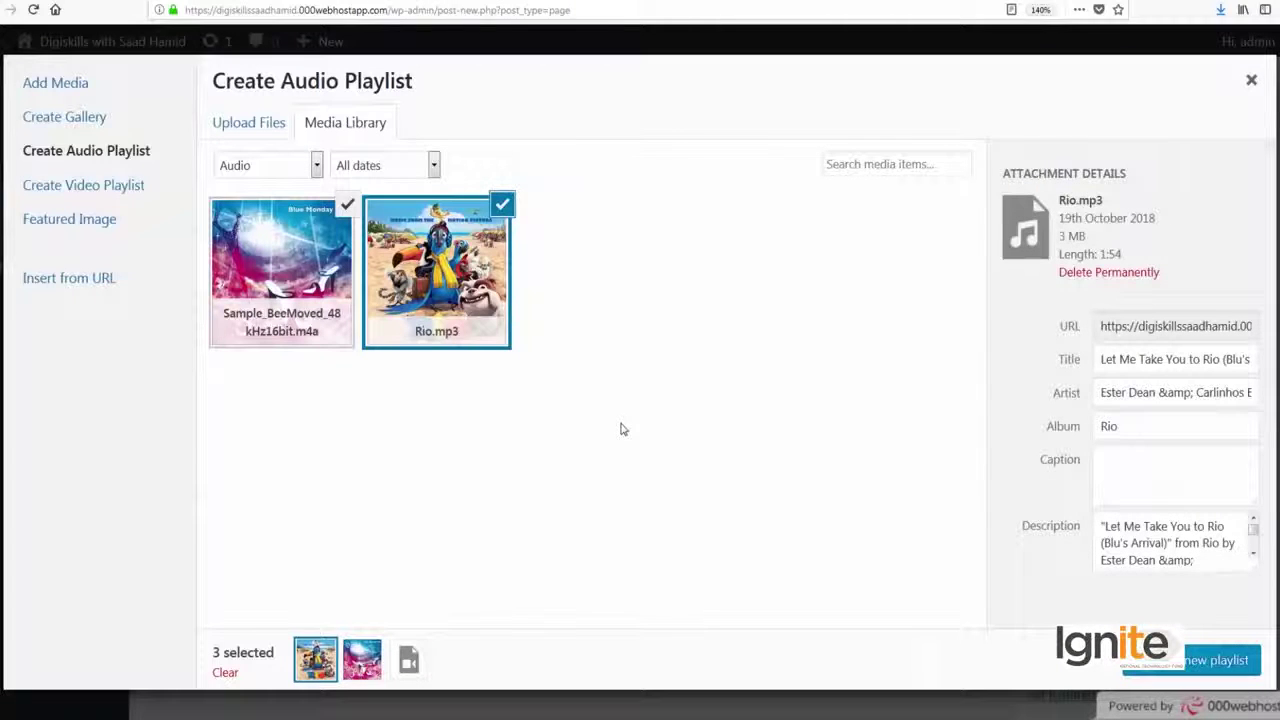
- Permanently delete the video small.mp4 from the files selected for the playlist
left_click(422, 664)
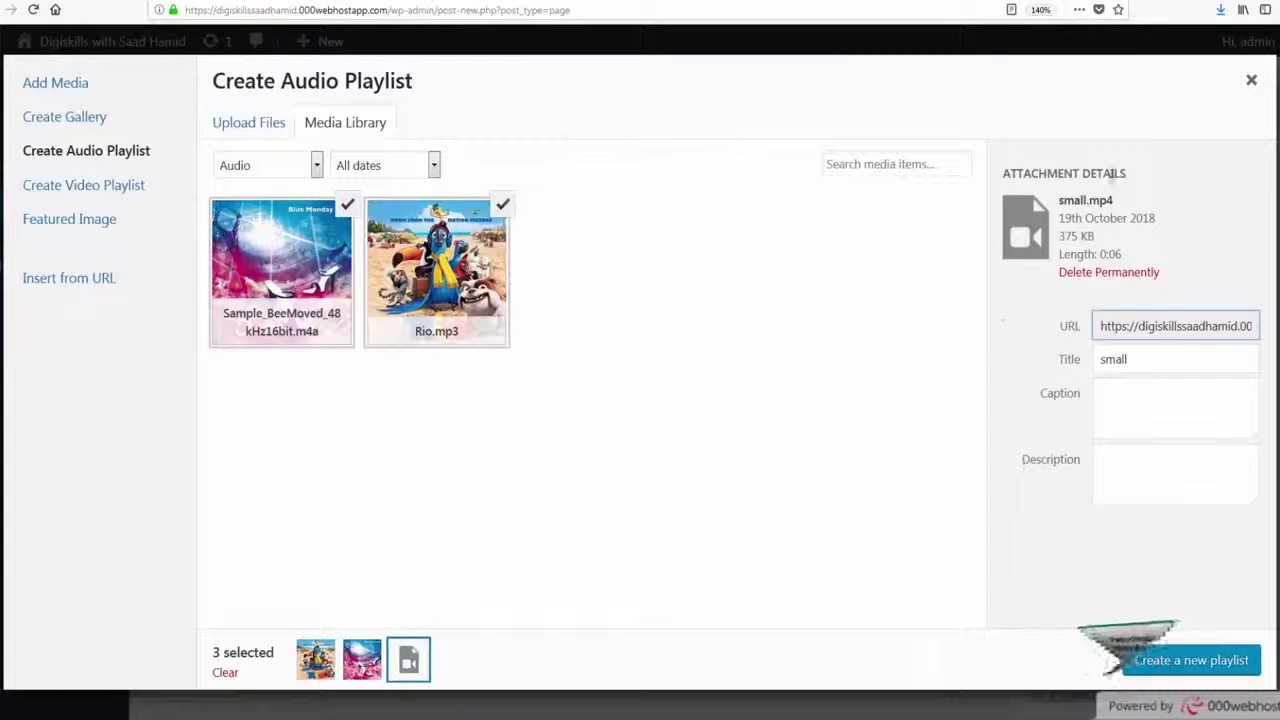
left_click(1075, 277)
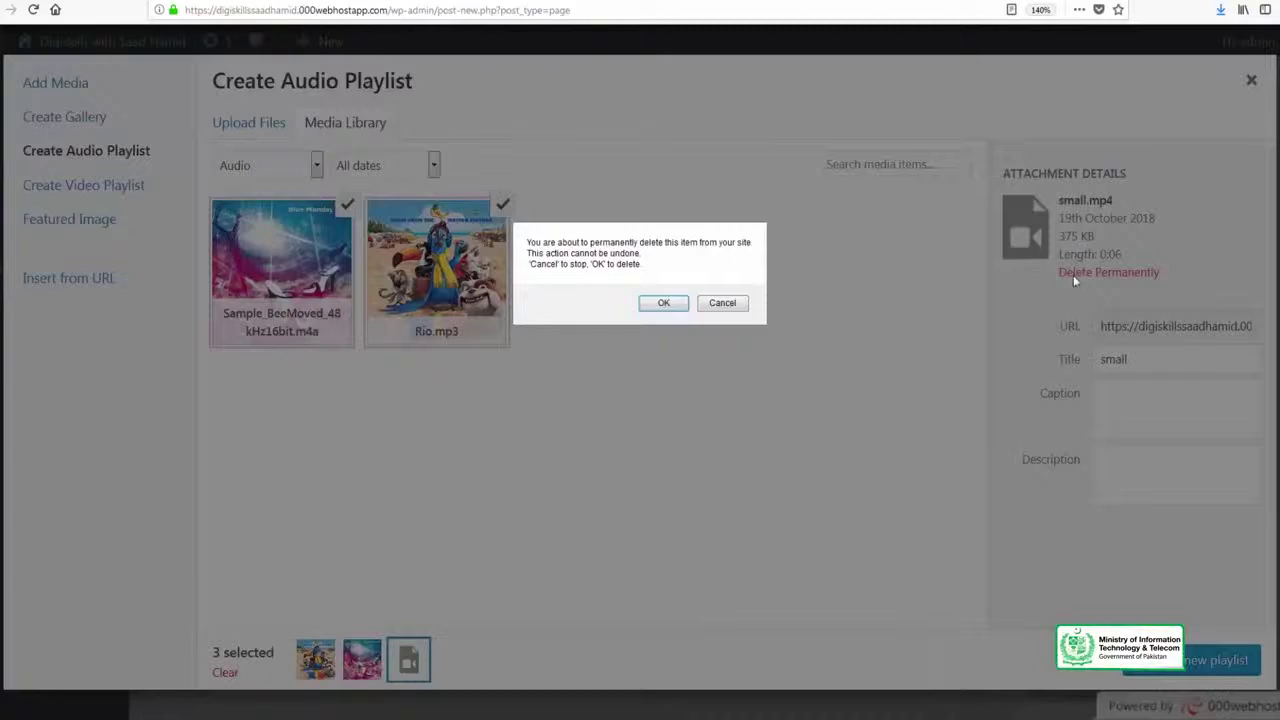
left_click(663, 302)
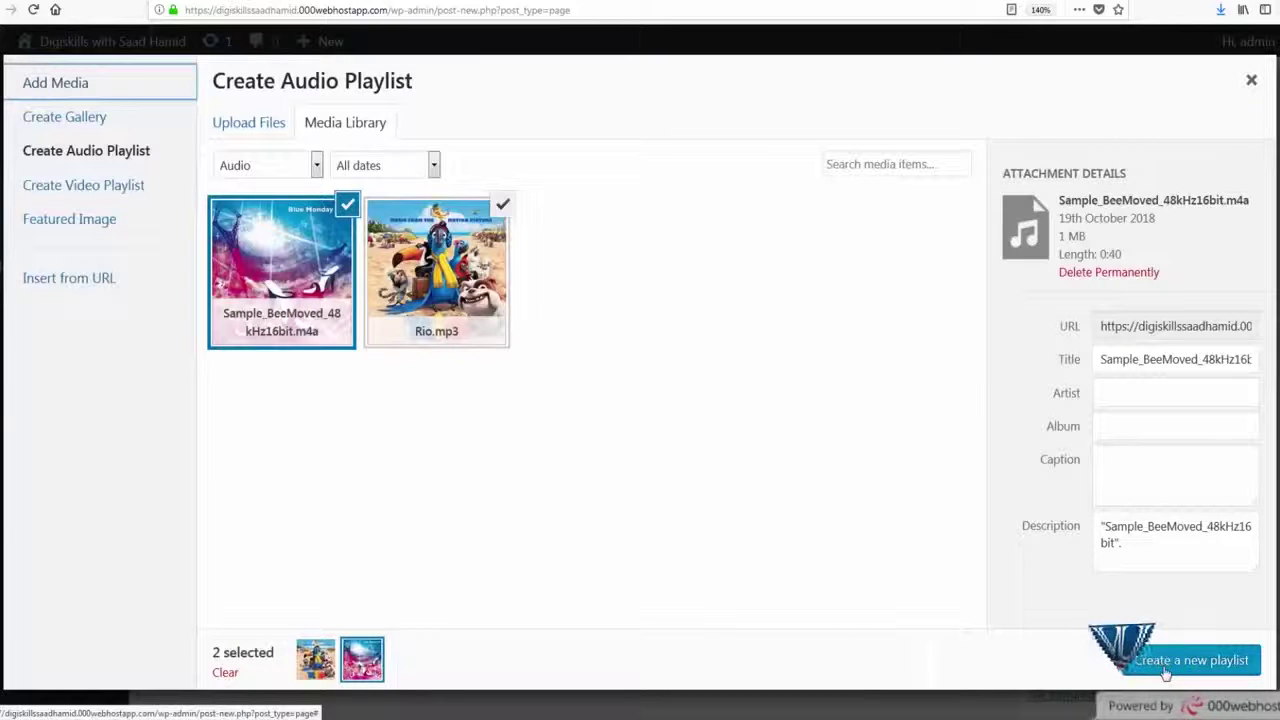
- Create an audio playlist from Rio.mp3 and Sample_BeeMoved_48kHz16bit.m4a and insert it into the page
left_click(440, 315)
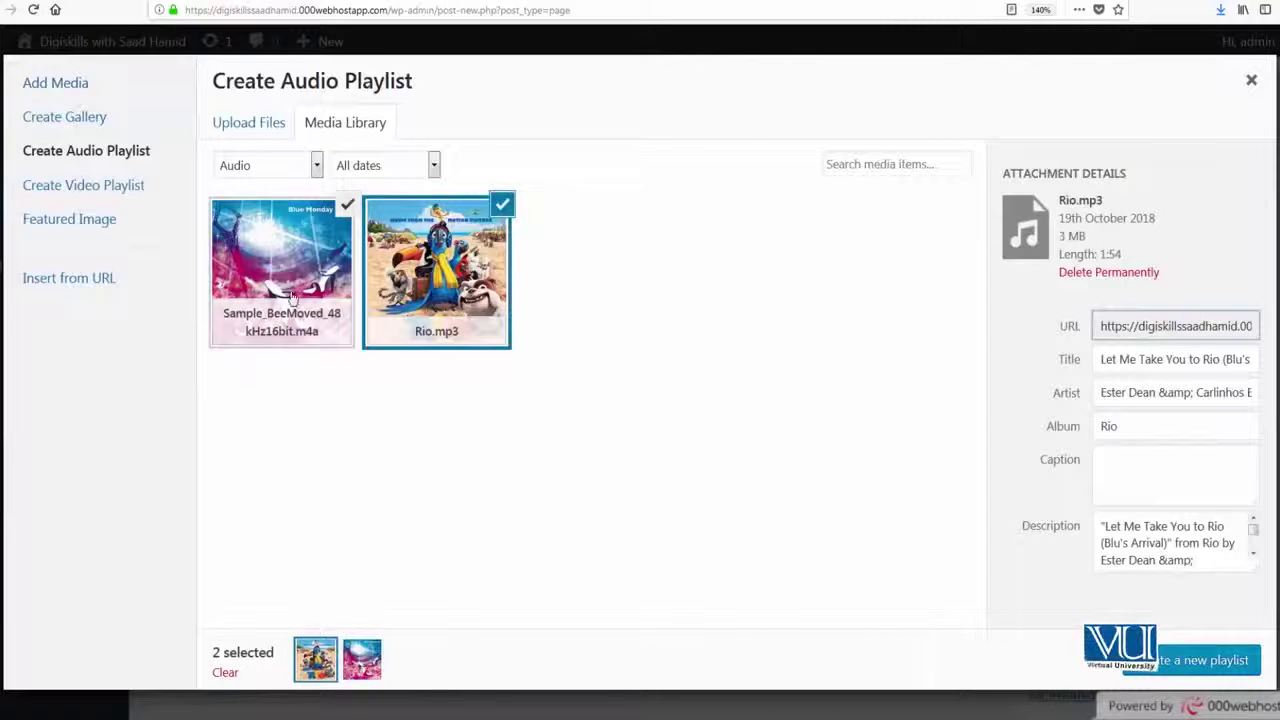
left_click(348, 306)
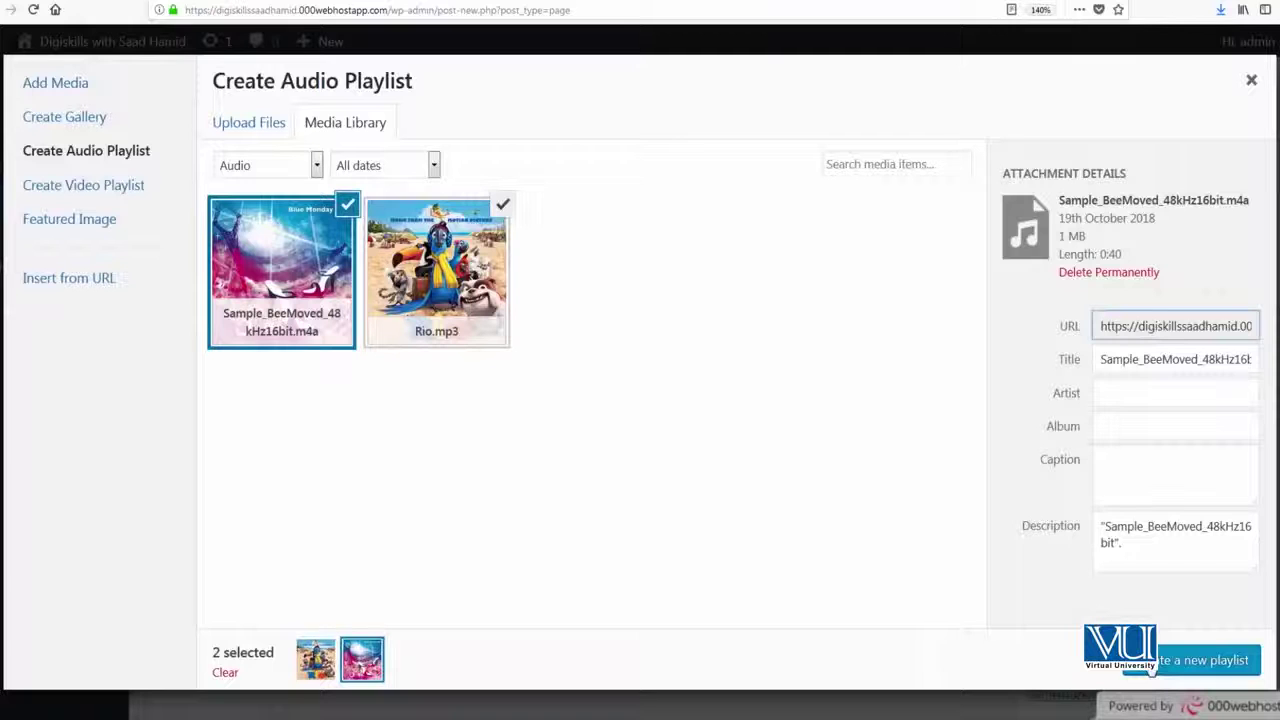
left_click(1150, 668)
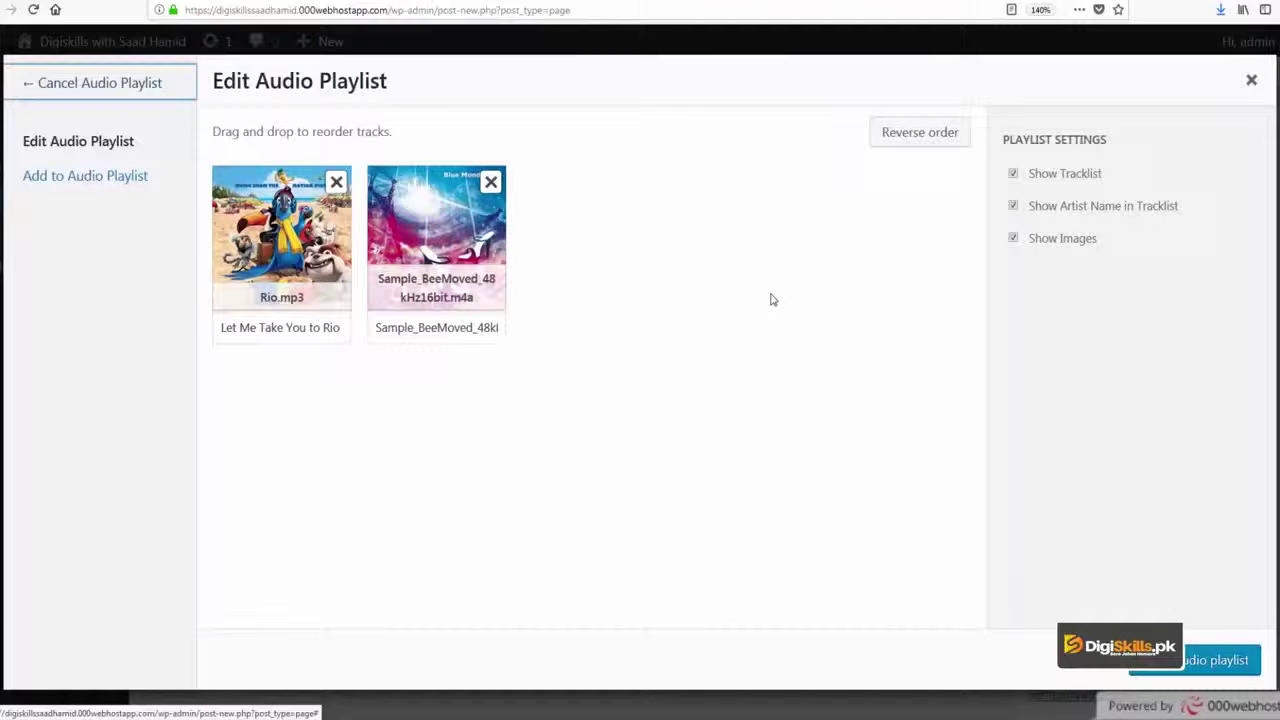
left_click(1162, 664)
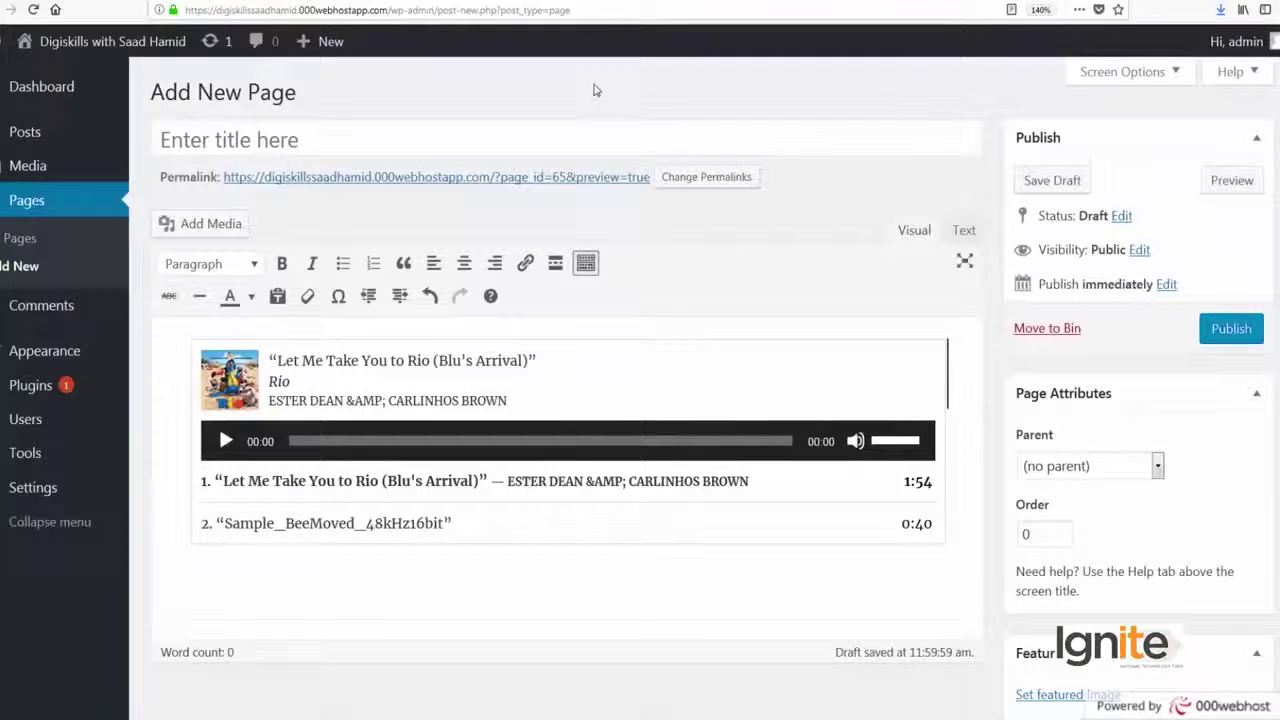
- Title the page "This is my audio playlist" and save it as a draft
left_click(600, 138)
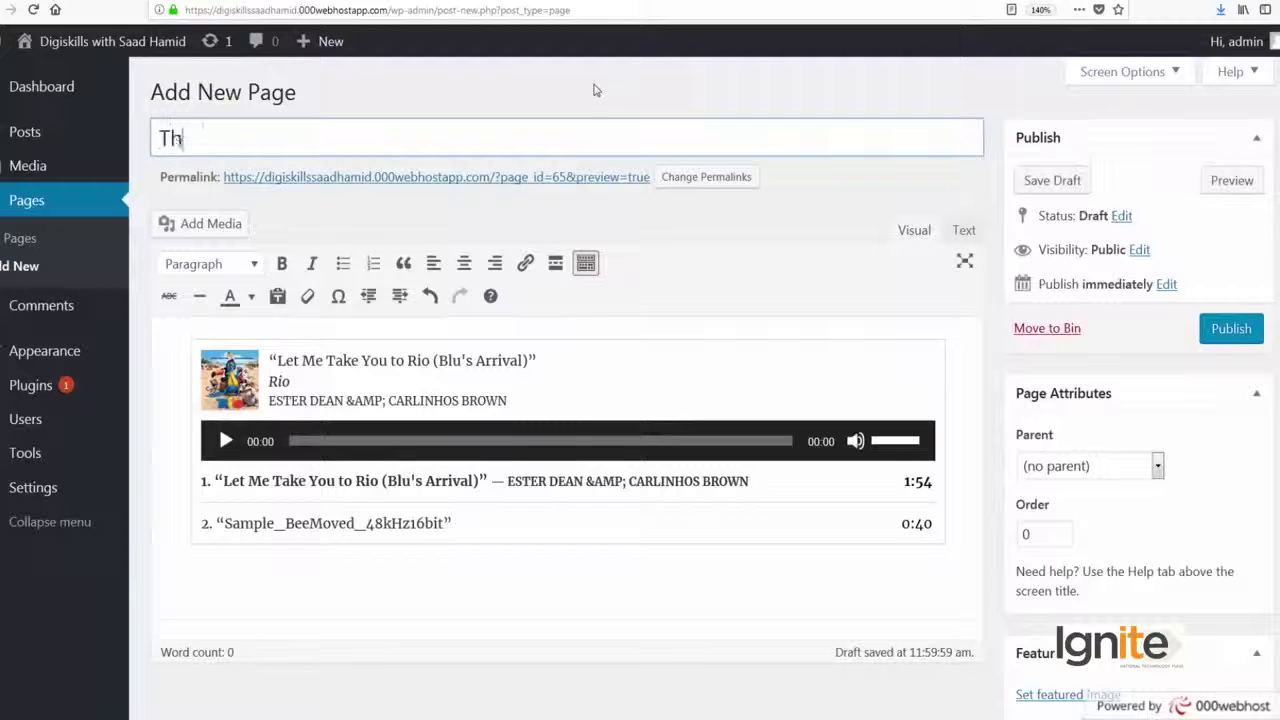
key("BackSpace")
key("BackSpace")
type("s i s")
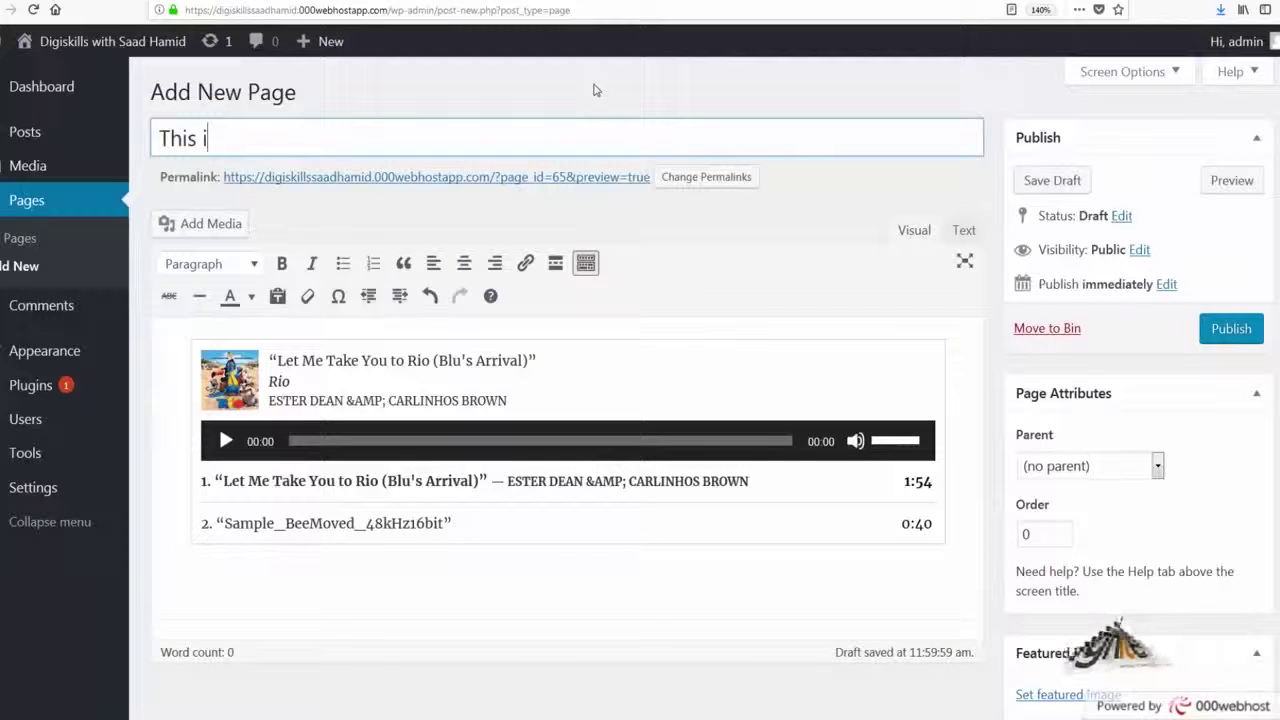
key("BackSpace")
key("BackSpace")
type("s my a")
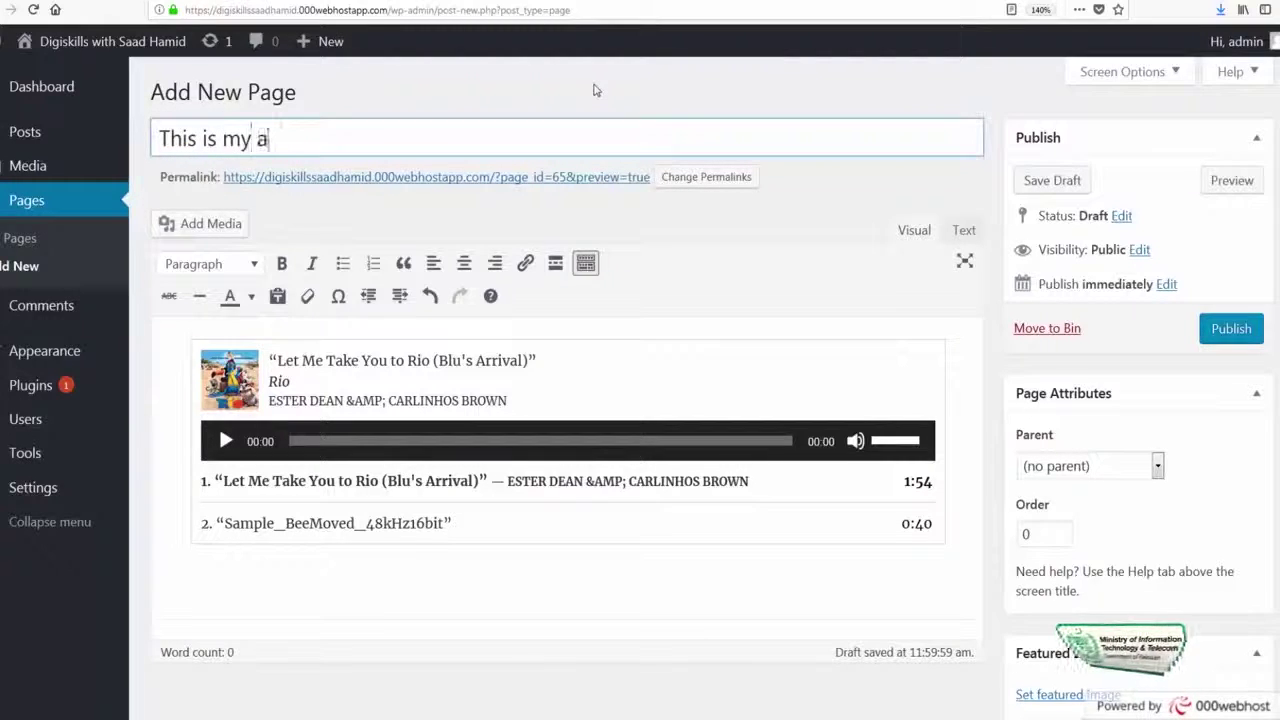
type("ddio playlist")
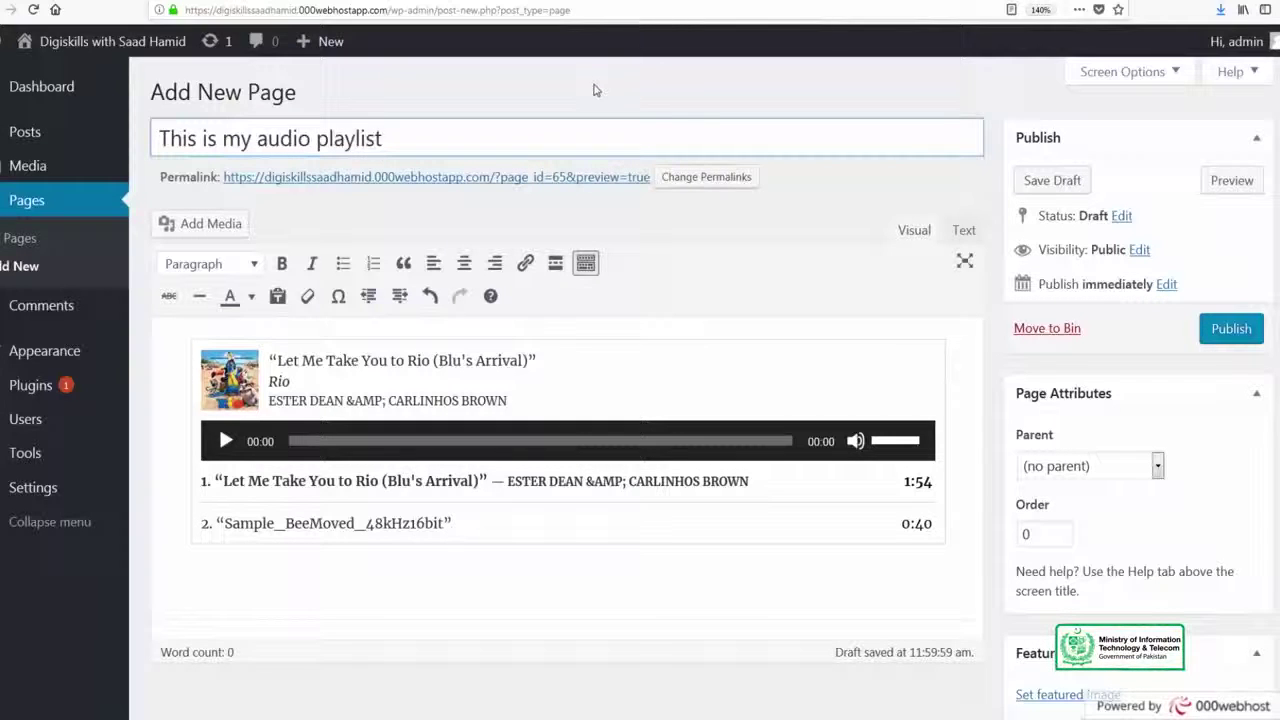
key("Return")
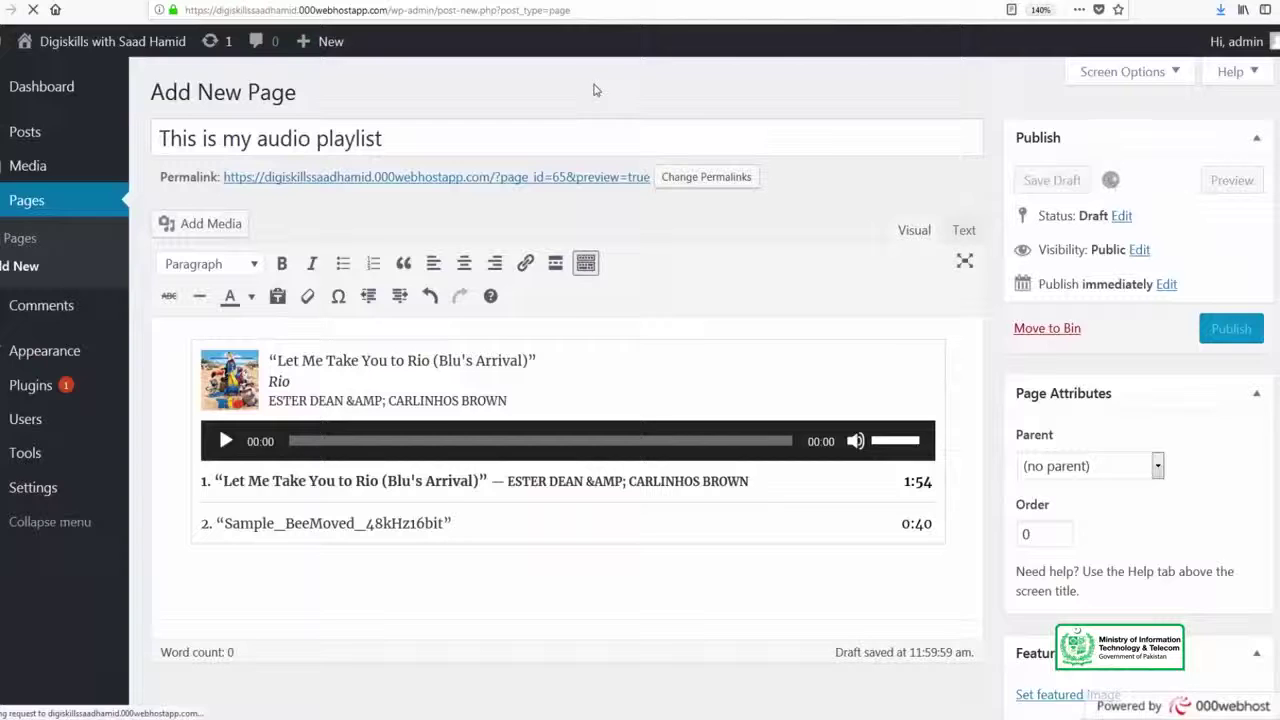
- Set Rio-mp3-image.jpg from the media library as the page's featured image
scroll(594, 90, "down", 2)
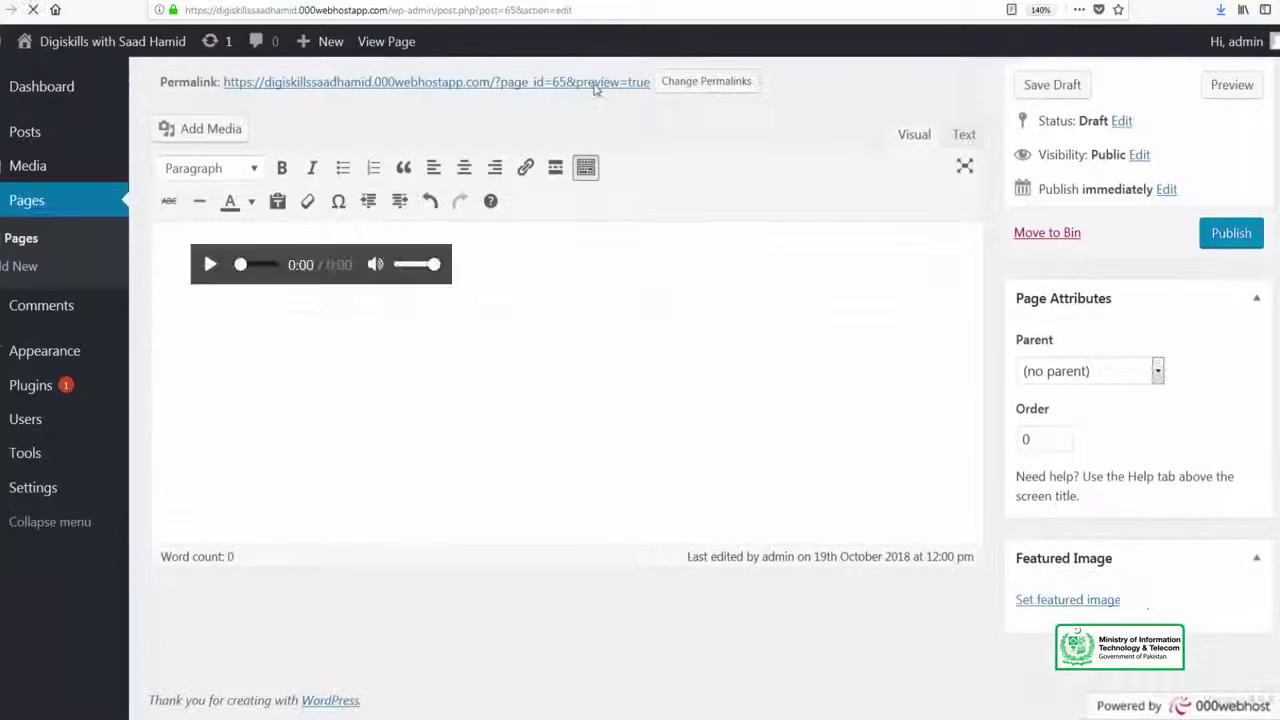
left_click(1067, 599)
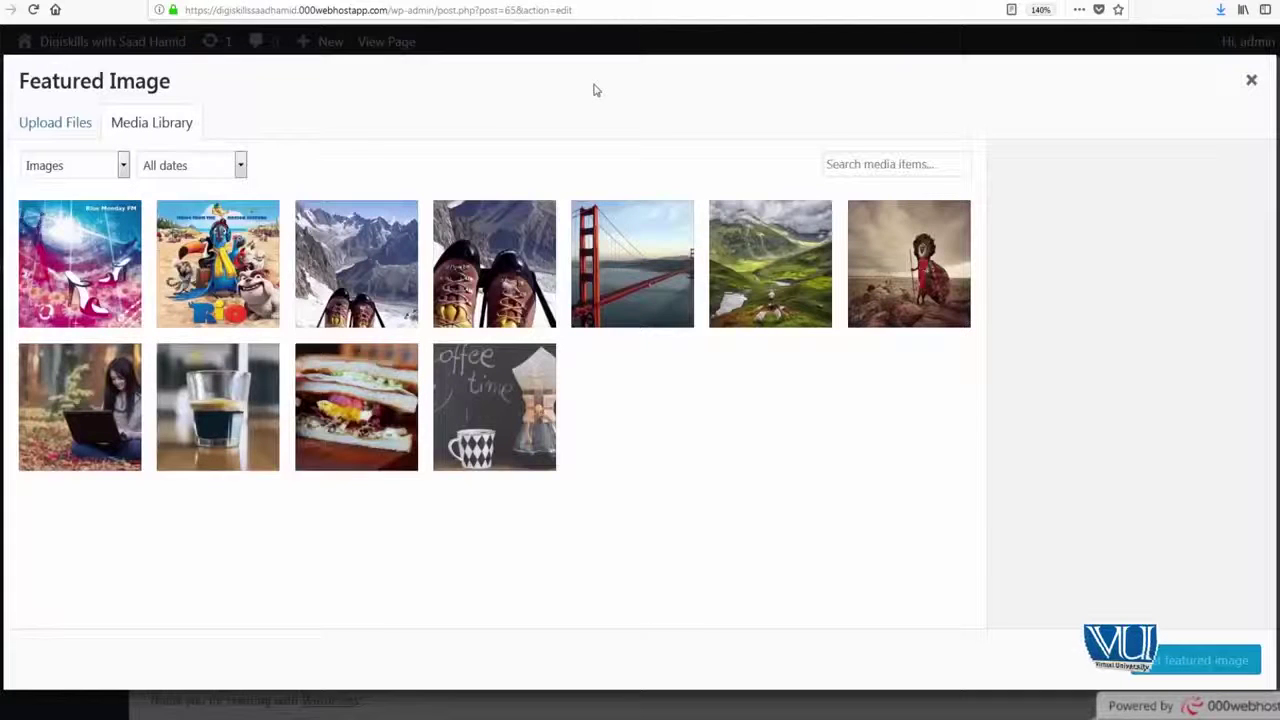
left_click(218, 264)
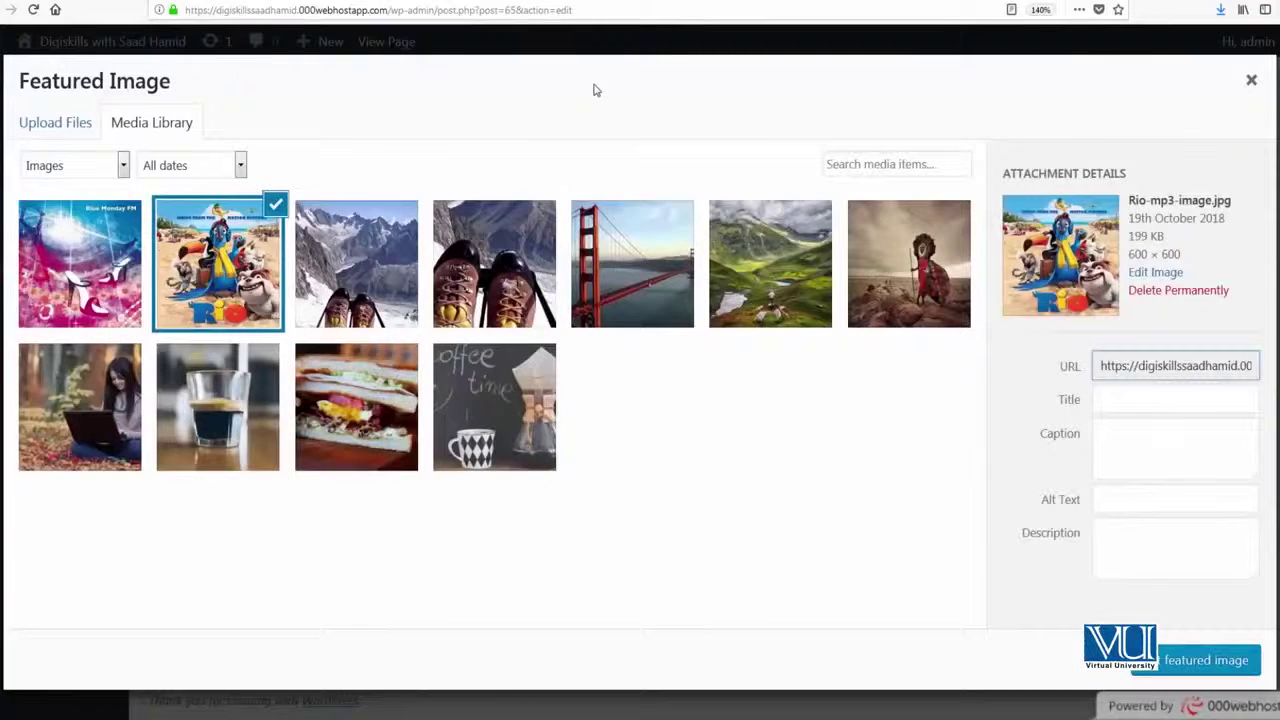
left_click(1205, 660)
- Preview the page, briefly play and pause the playlist's first track, and return to the page editor
scroll(965, 308, "up", 3)
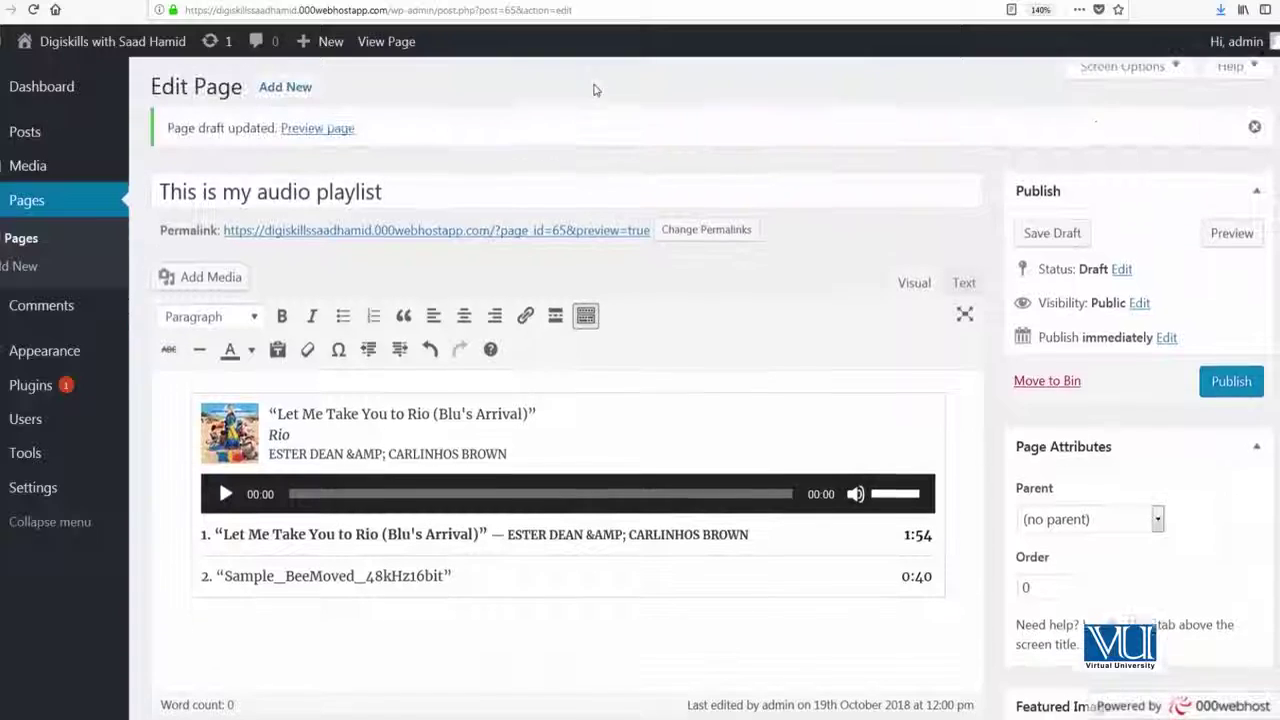
left_click(1232, 237)
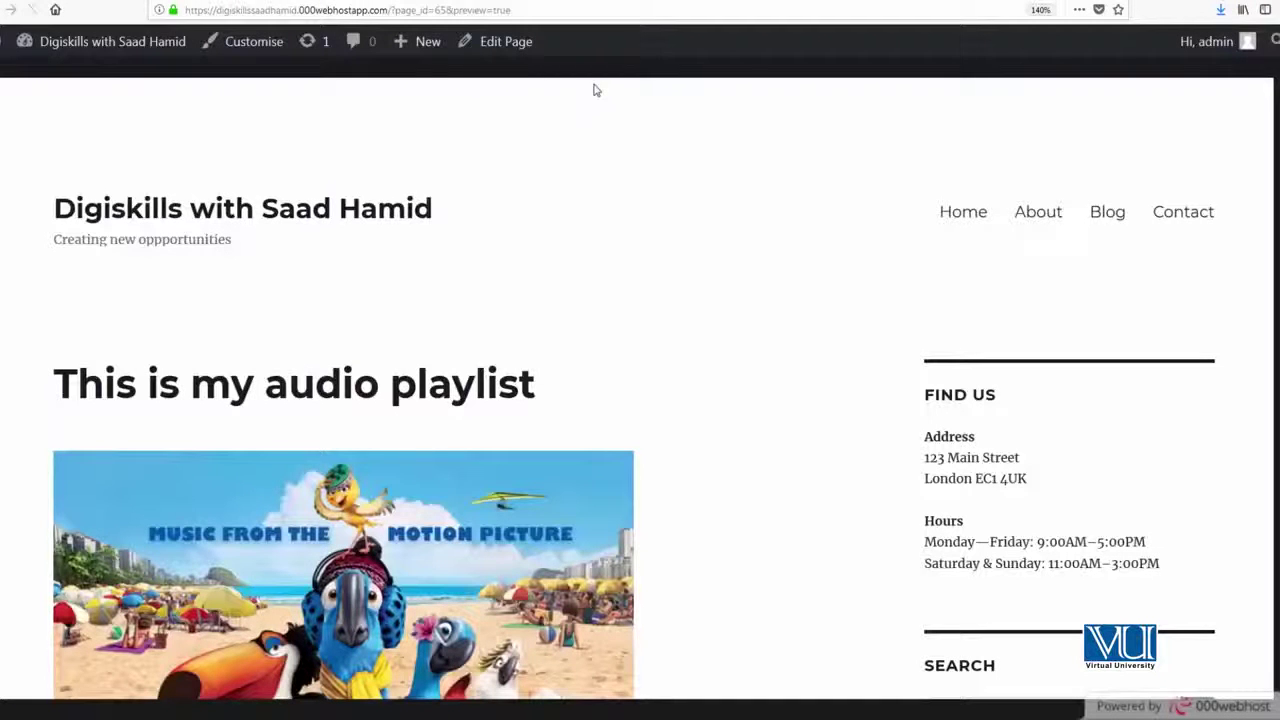
scroll(593, 90, "down", 8)
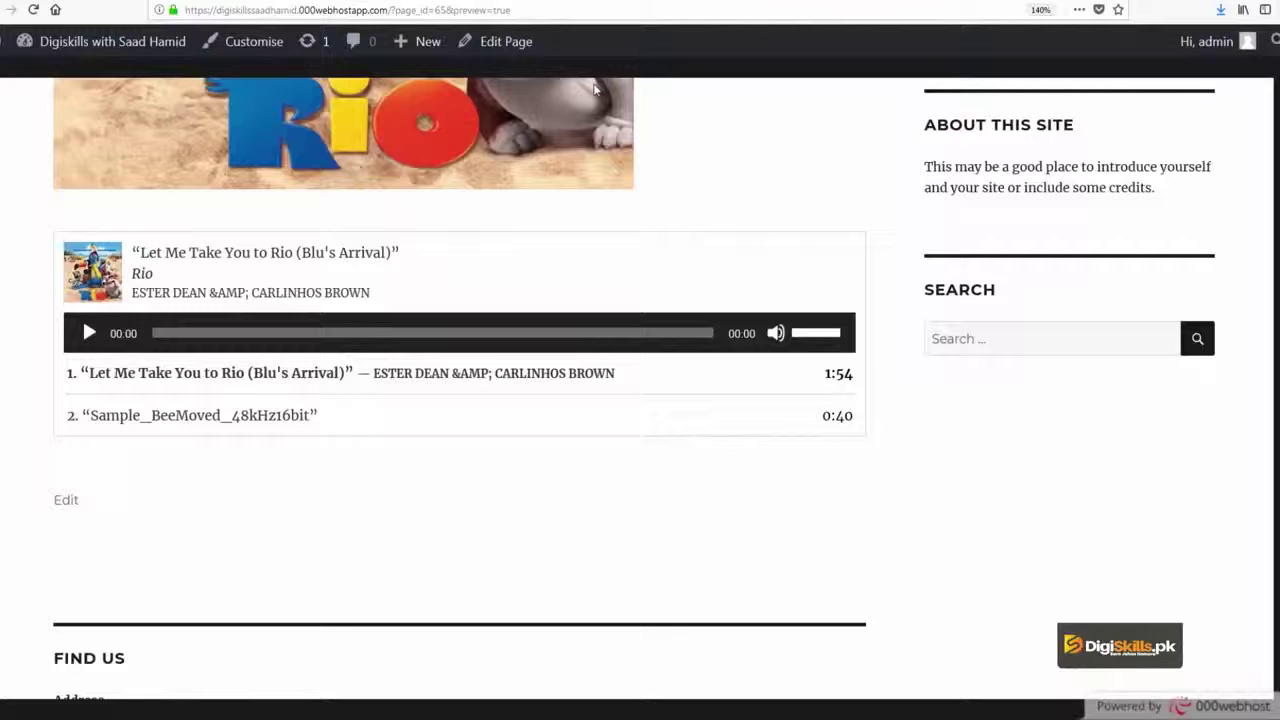
left_click(89, 333)
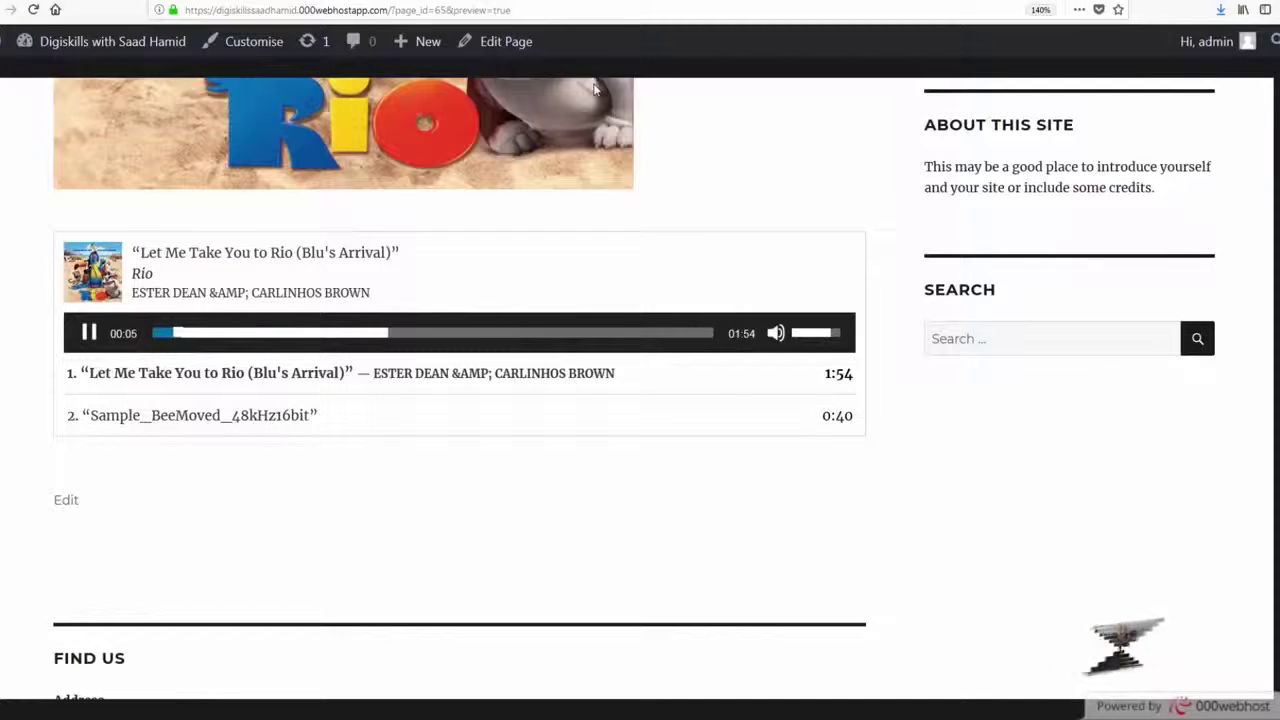
left_click(89, 332)
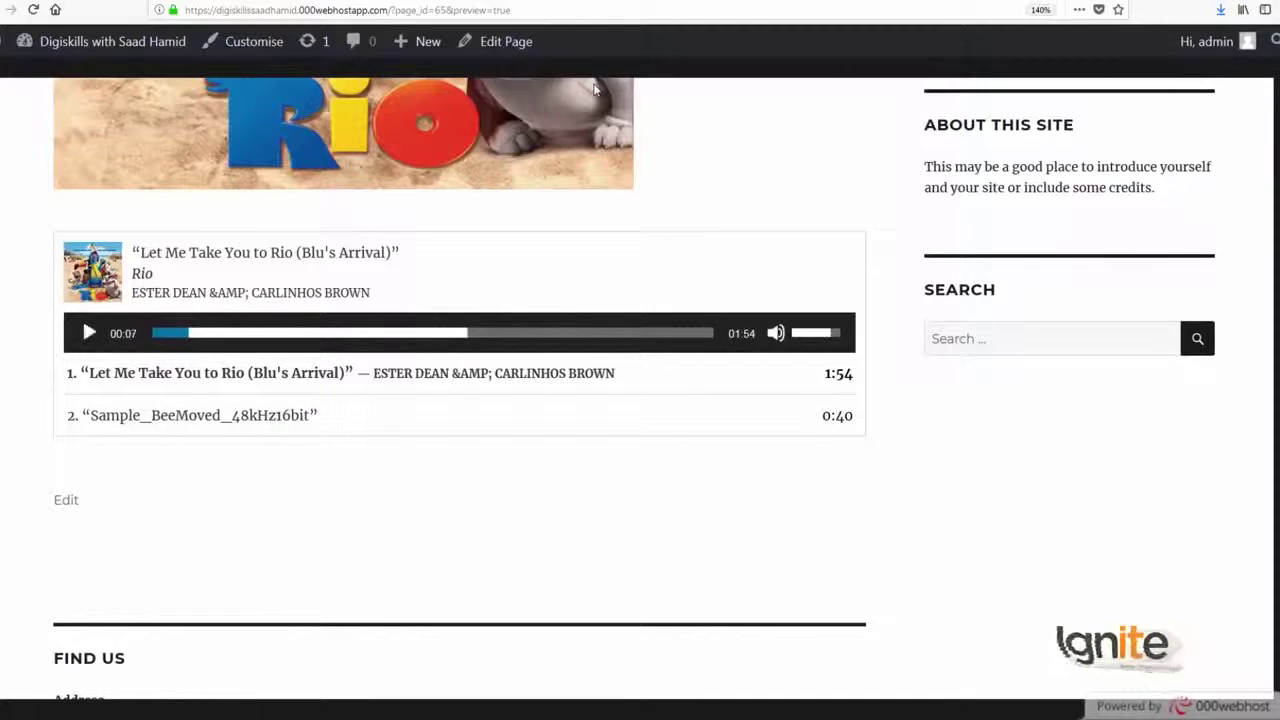
key("ctrl+shift+Tab")
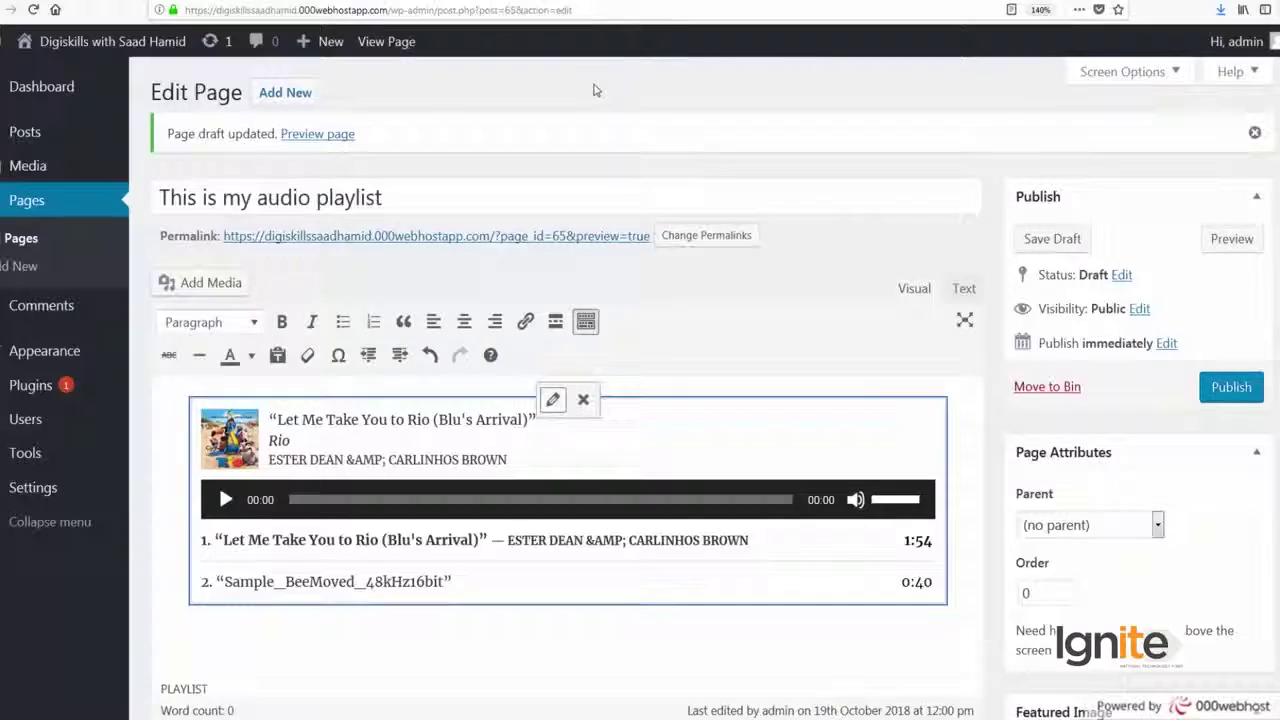
- Look at the audio playlist's edit options, close them, and remove the playlist from the page body
left_click(553, 400)
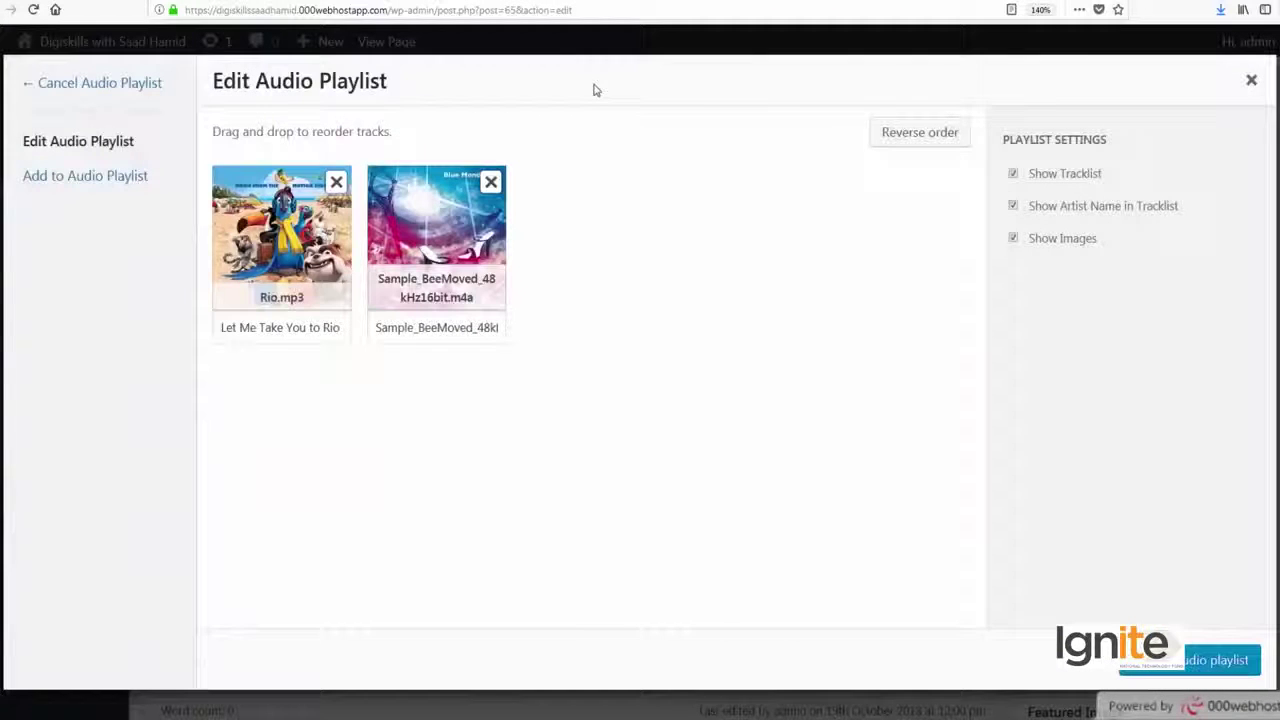
left_click(1251, 80)
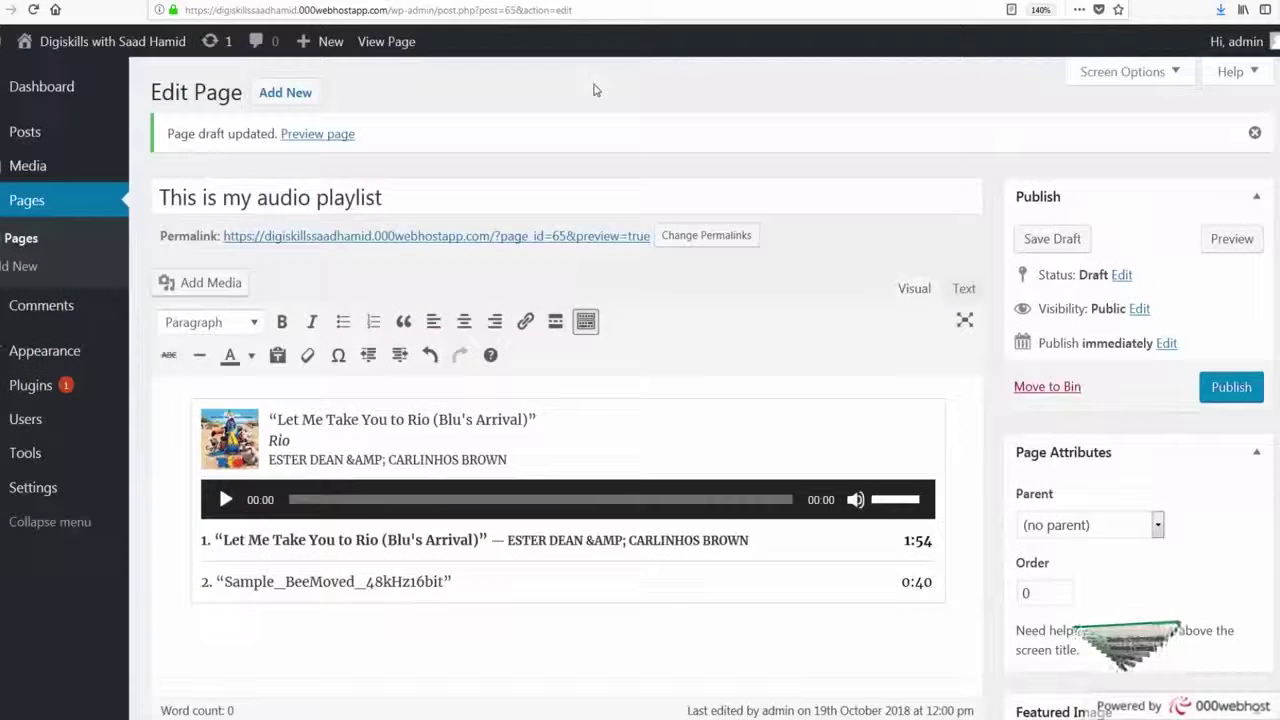
left_click(640, 440)
left_click(583, 399)
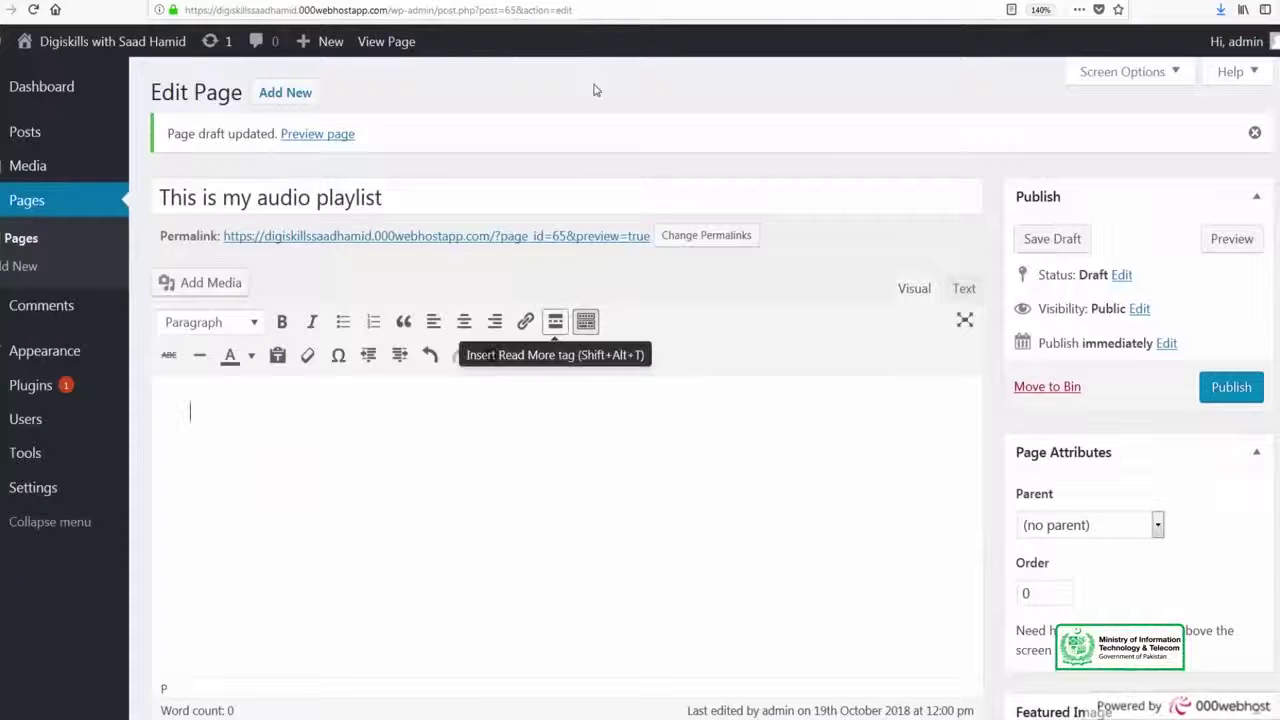
- Start a new video playlist and upload small and Tchaikovsky_Nocturne__orch to it from the desktop's Files folder
left_click(201, 283)
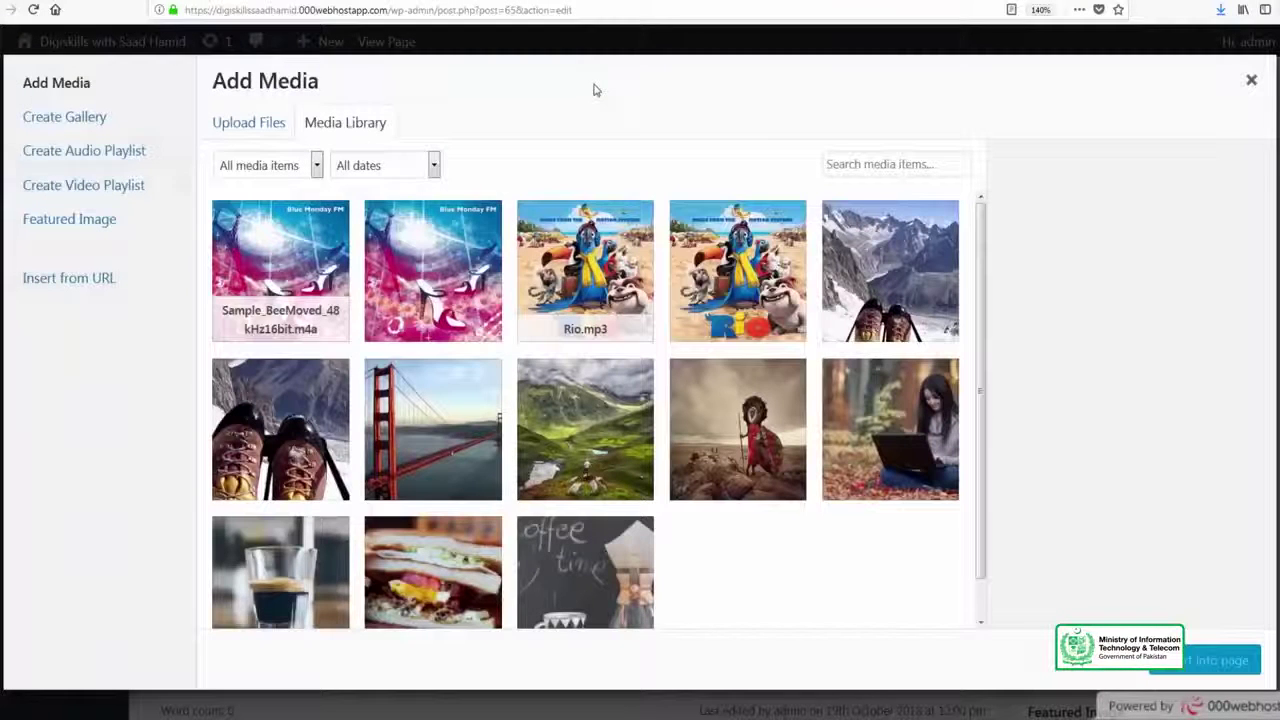
left_click(84, 185)
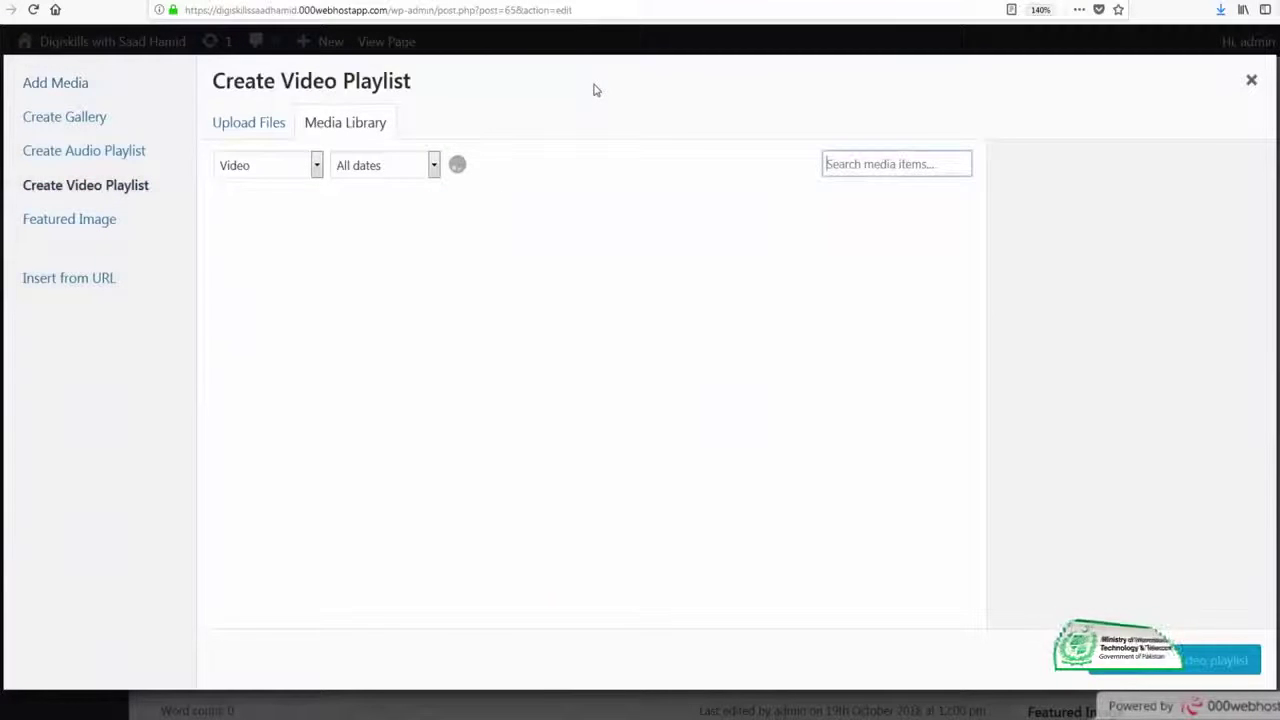
key("super+e")
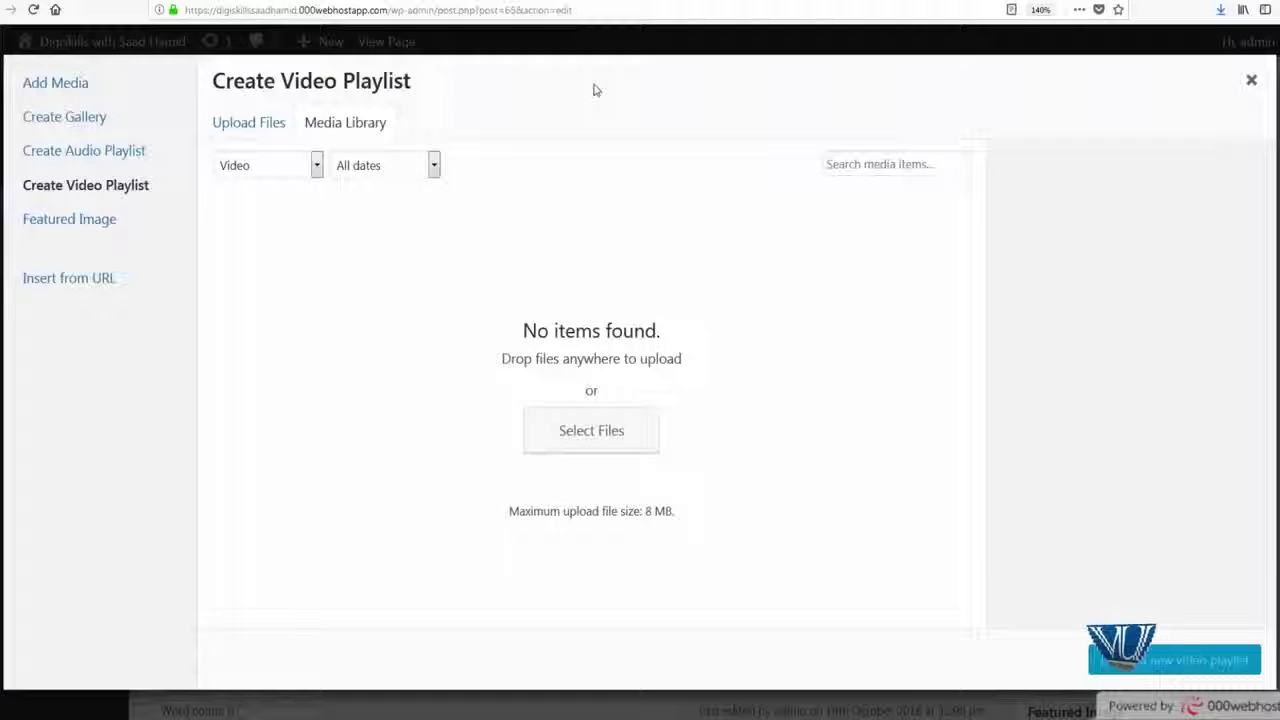
left_click(529, 196)
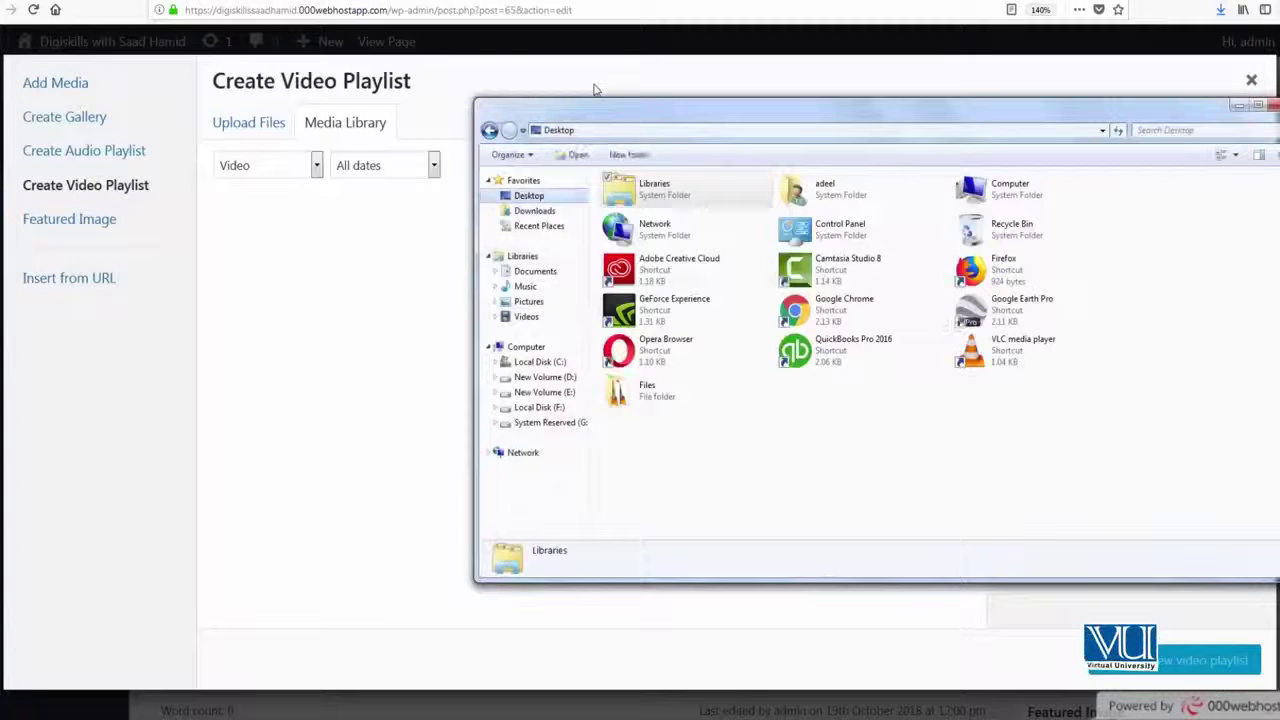
double_click(650, 391)
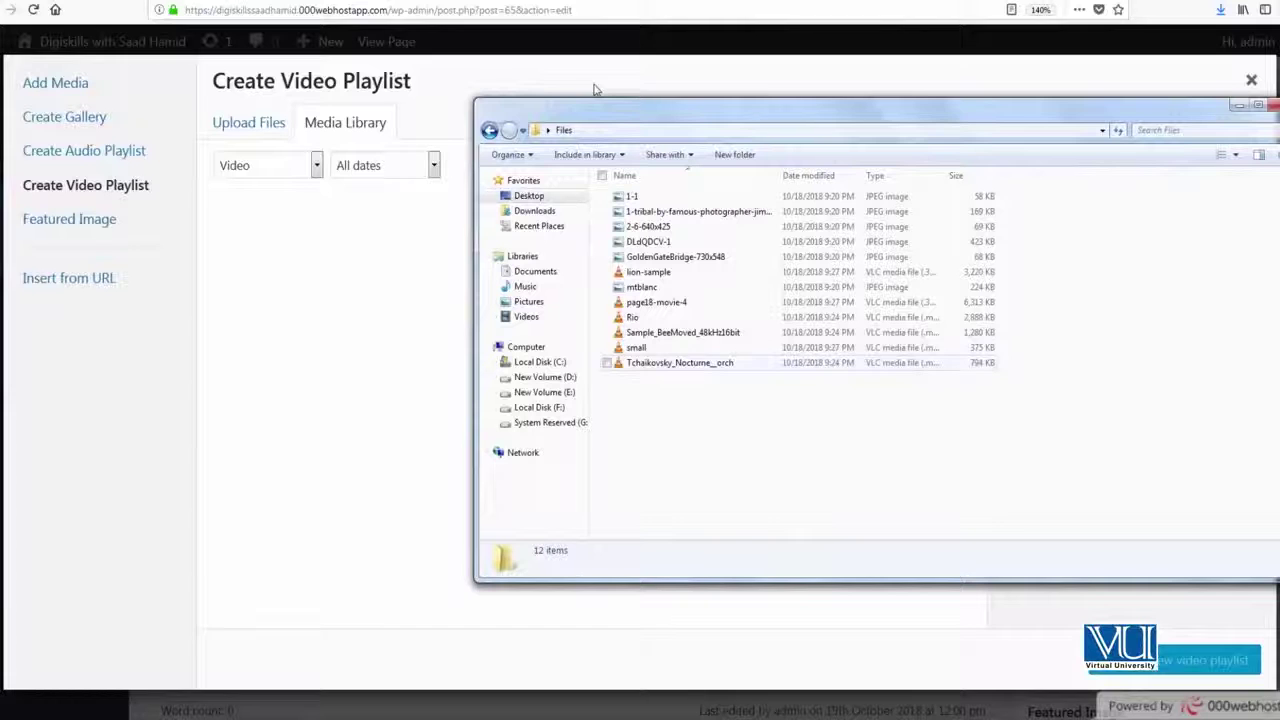
left_click(636, 347)
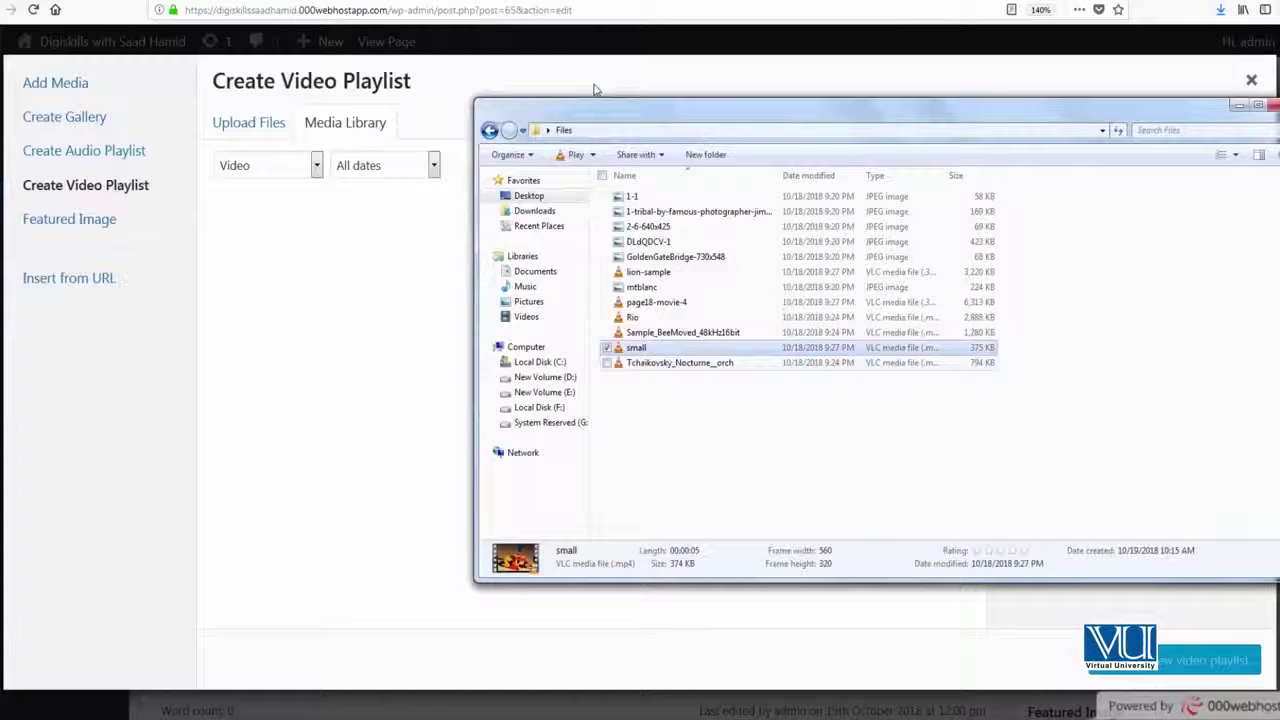
left_click(679, 363, "ctrl")
left_click_drag(679, 363, 470, 355)
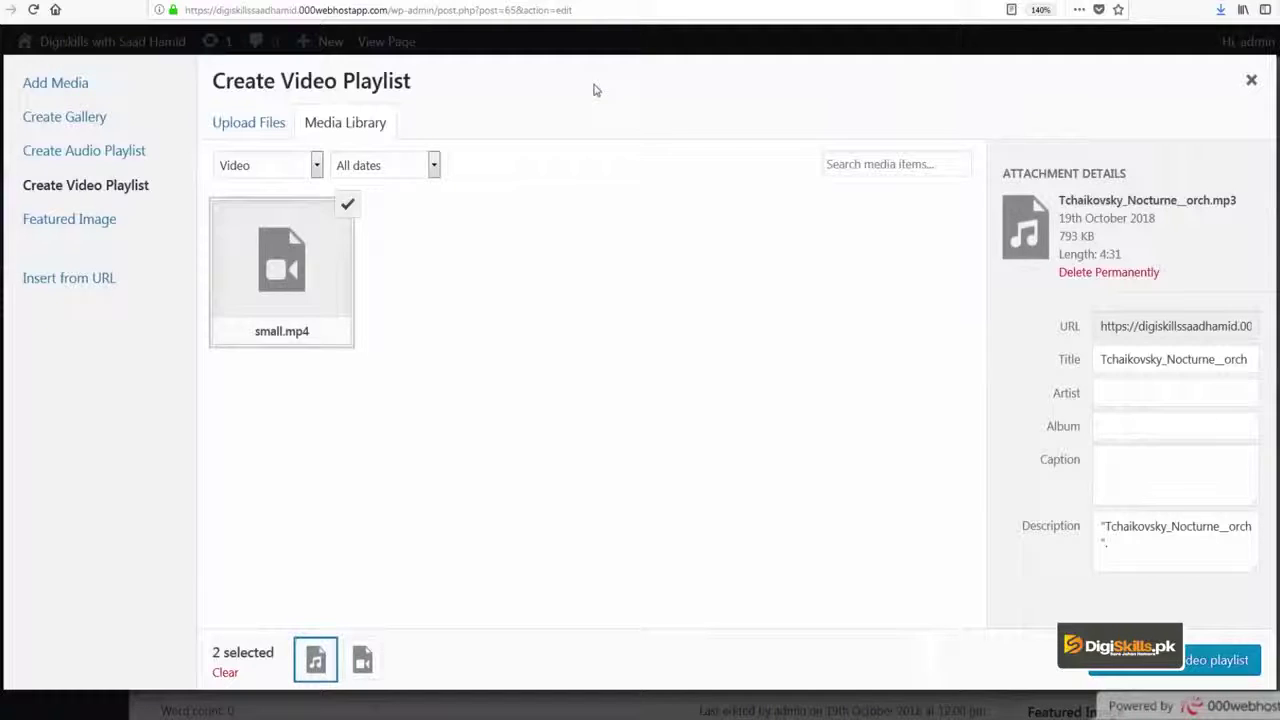
- Permanently delete Tchaikovsky_Nocturne__orch.mp3 from the media library and upload lion-sample from the Files folder to the video playlist
key("Return")
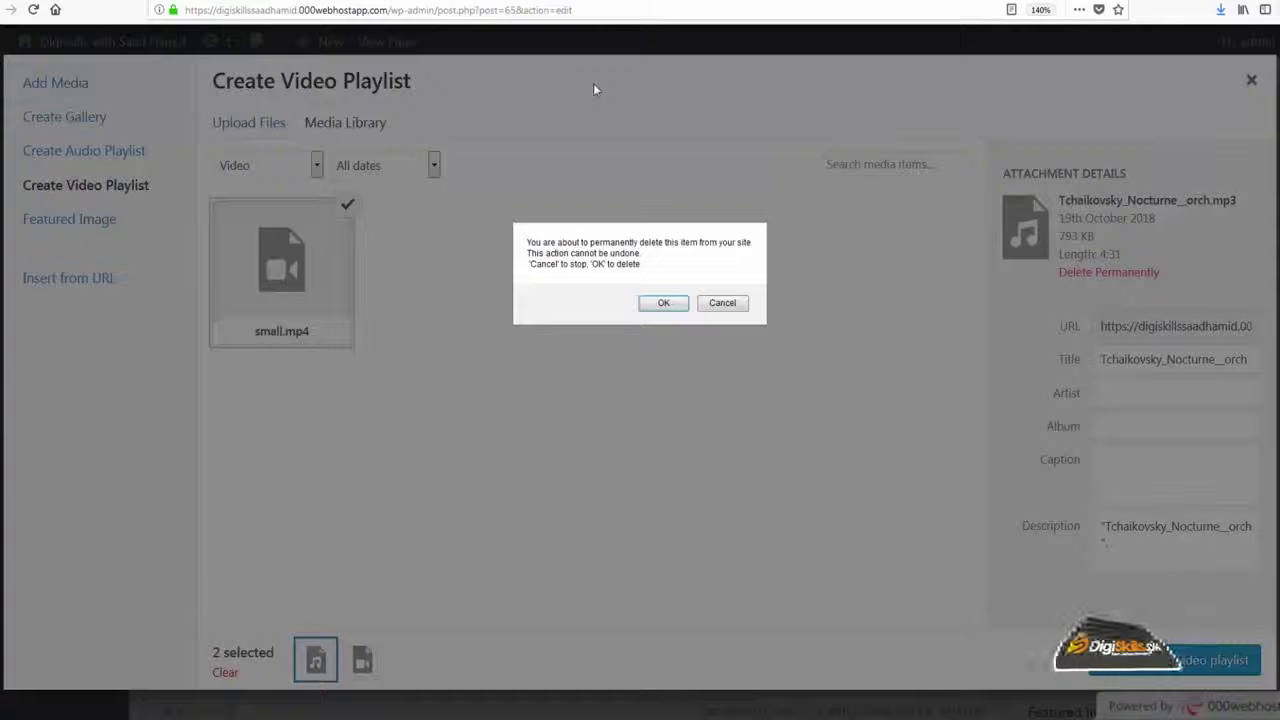
key("Return")
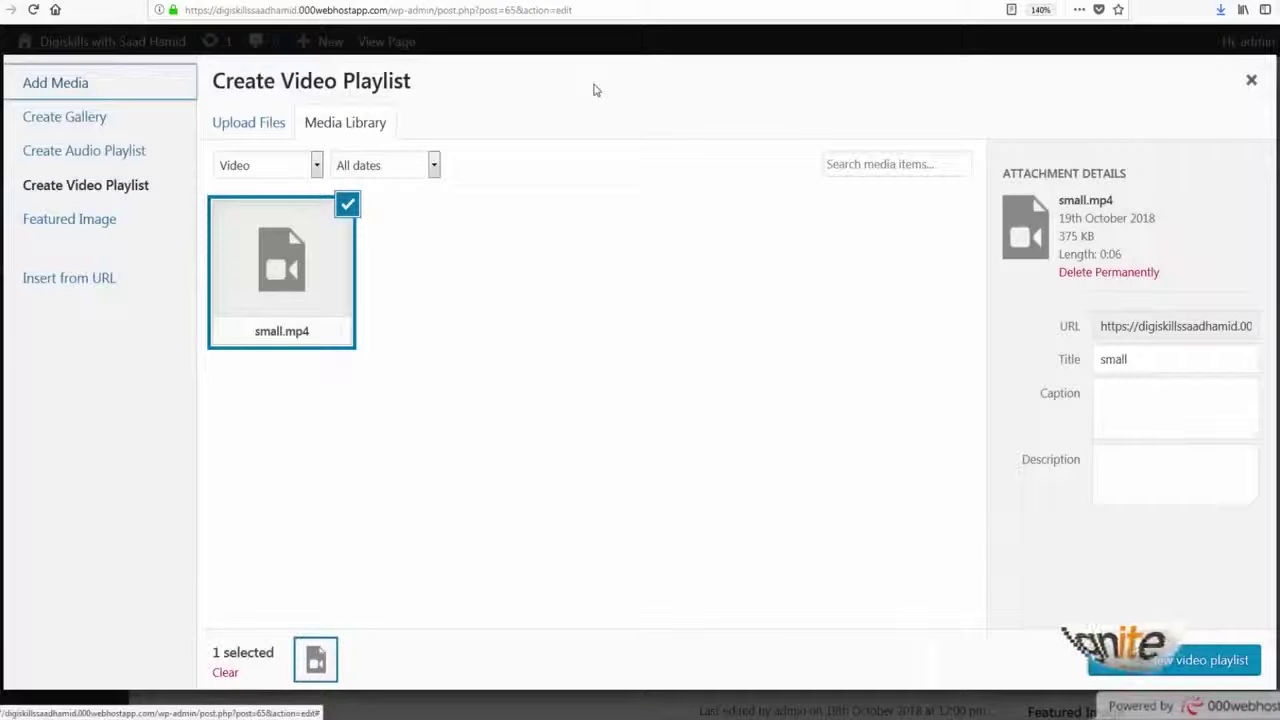
left_click(249, 122)
left_click(736, 392)
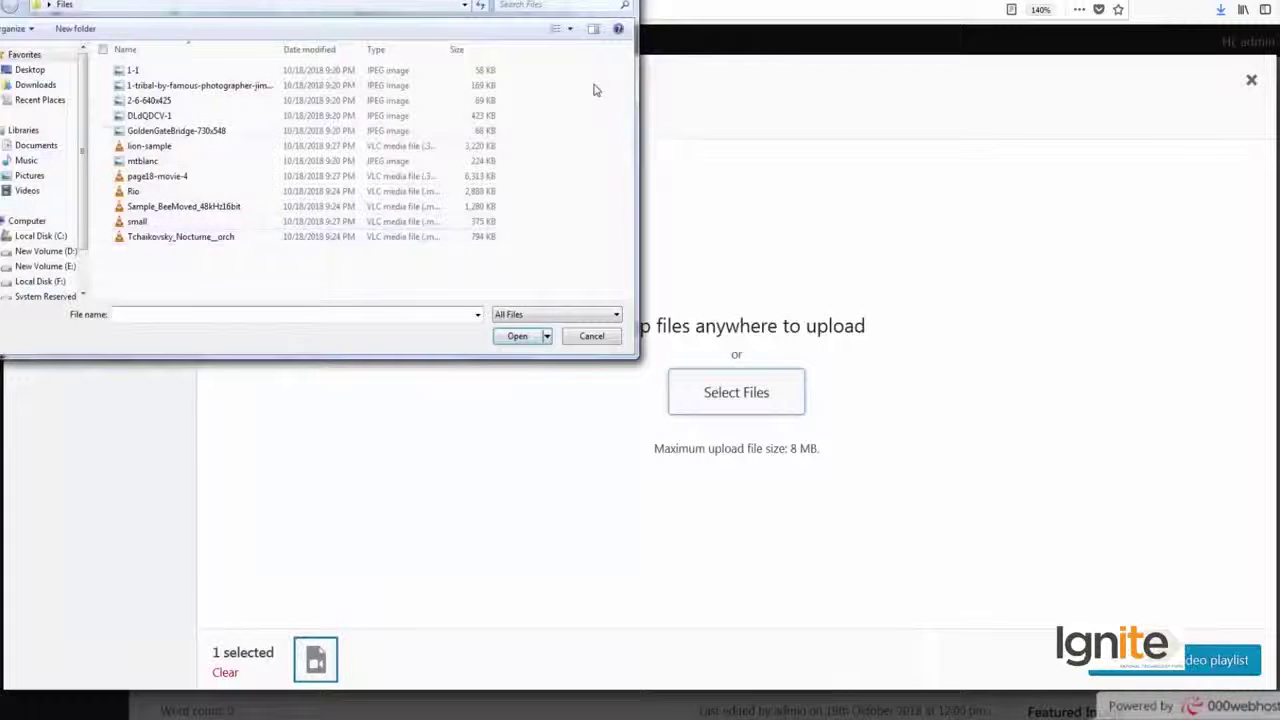
left_click(172, 146)
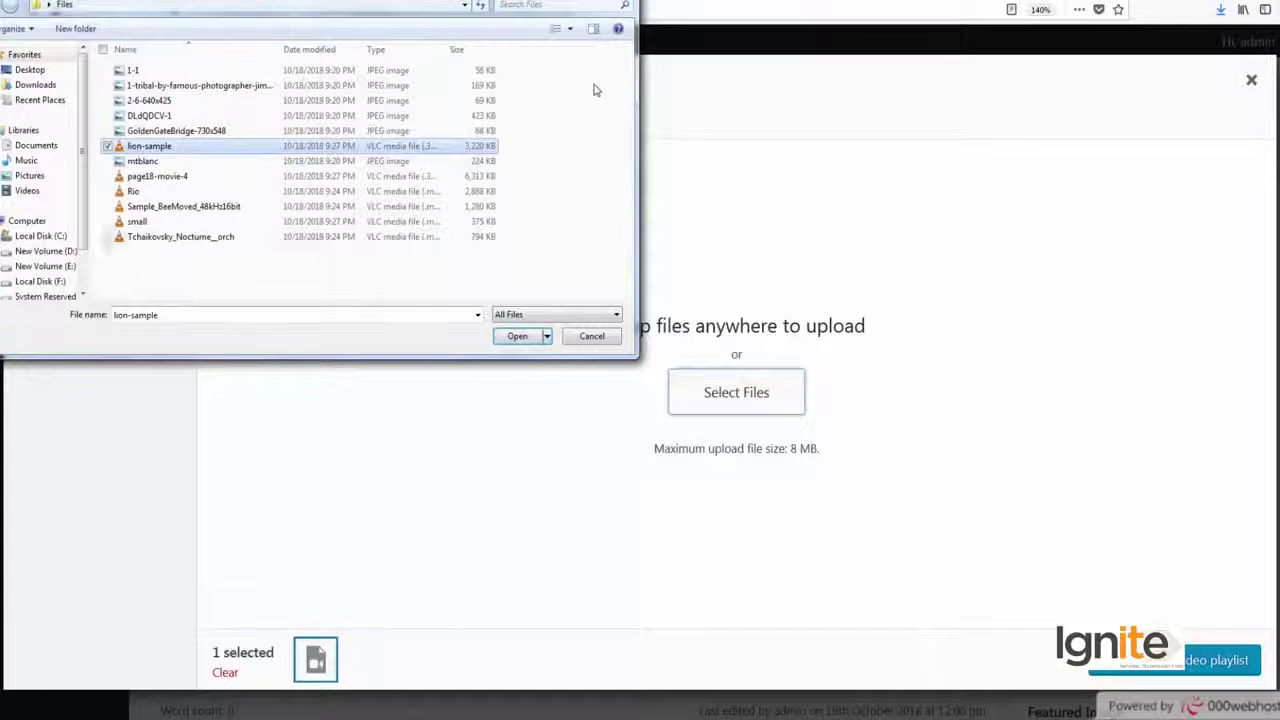
key("F2")
key("Escape")
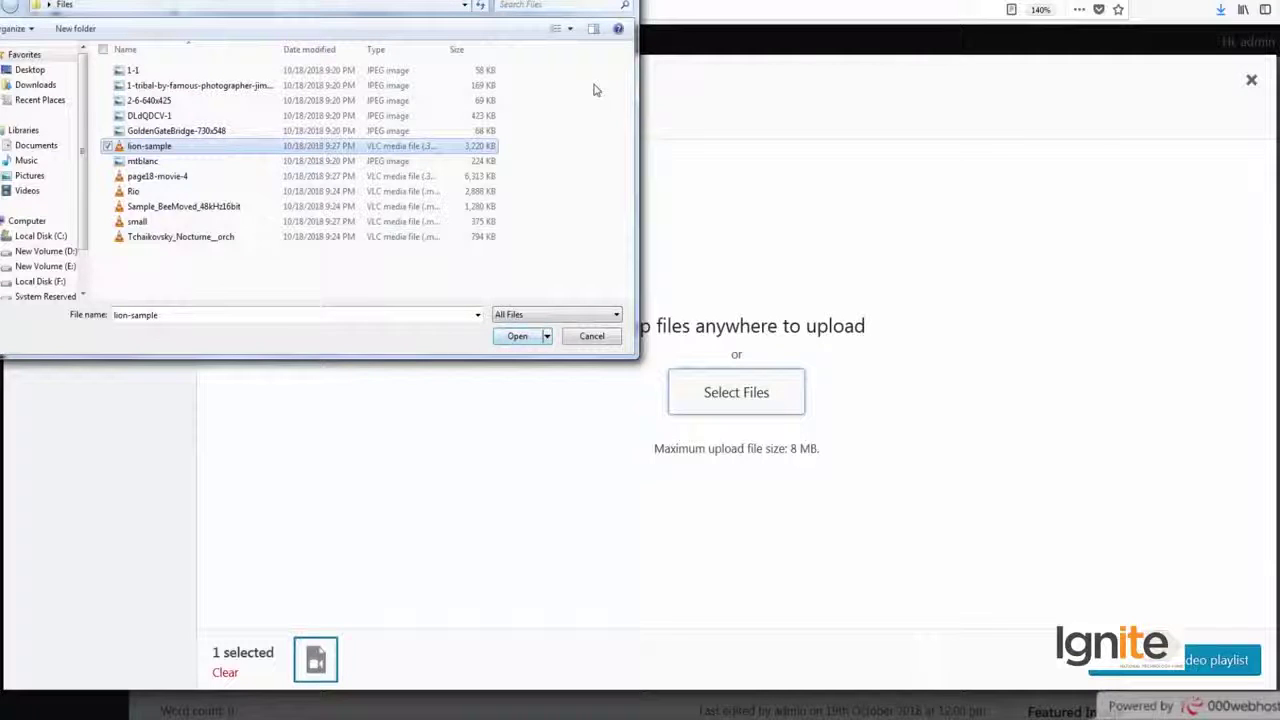
key("Return")
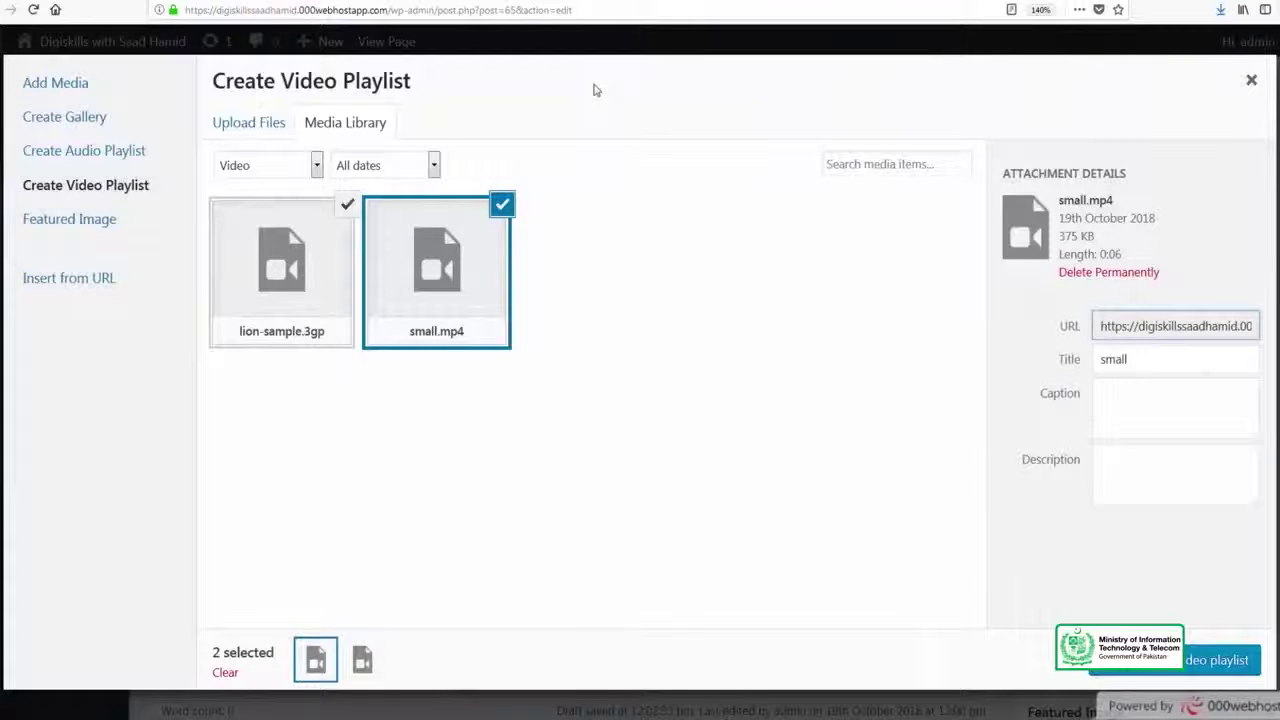
- Create the video playlist from small.mp4 and lion-sample.3gp and insert it into the page body
left_click(1175, 660)
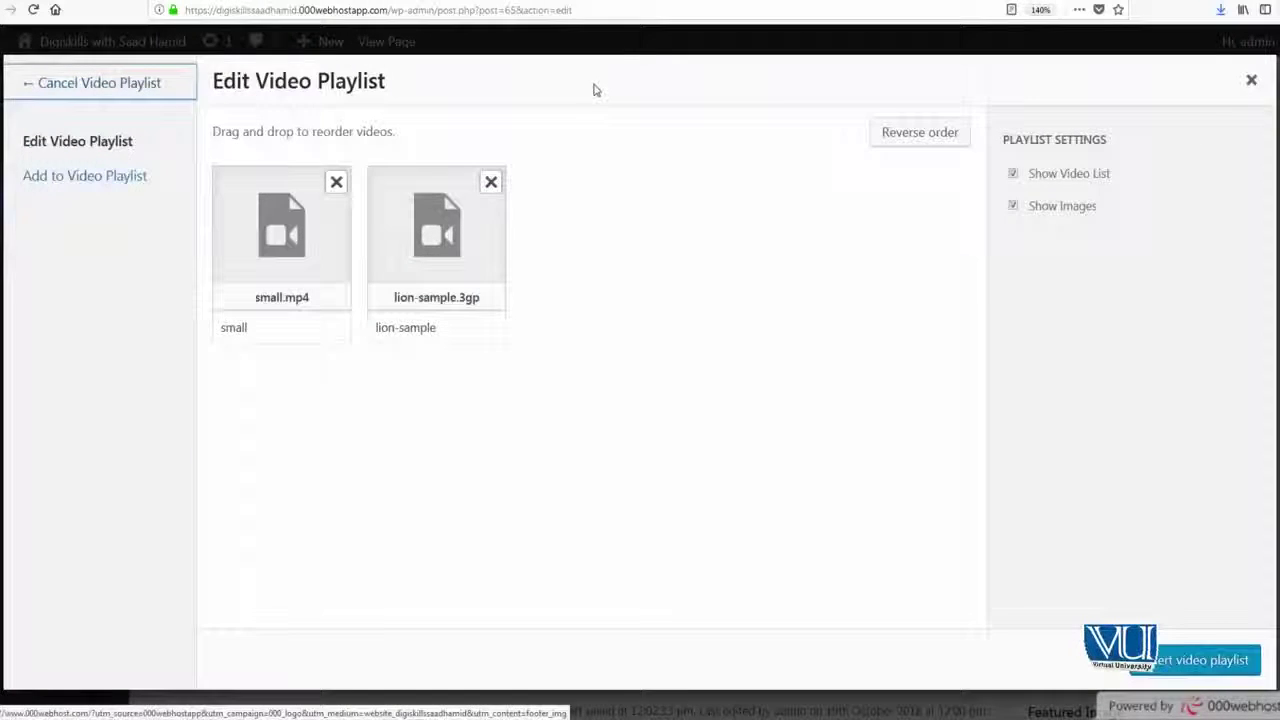
left_click(1195, 660)
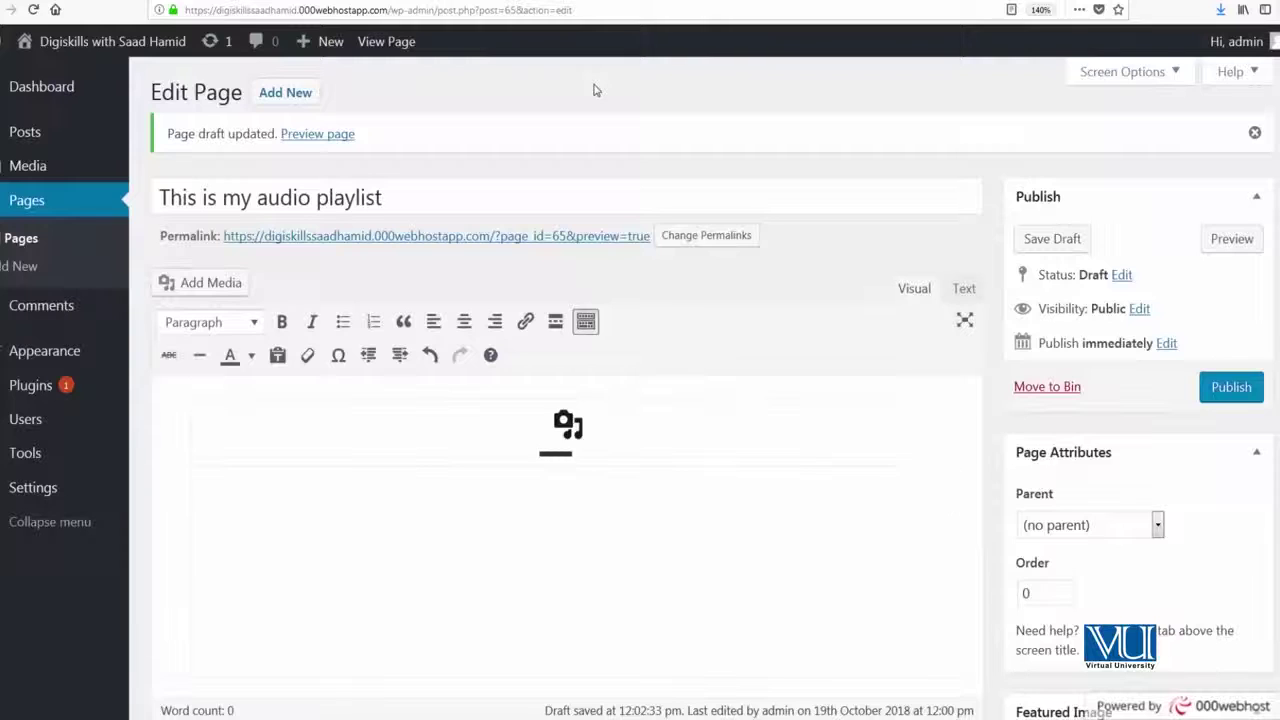
scroll(595, 90, "down", 5)
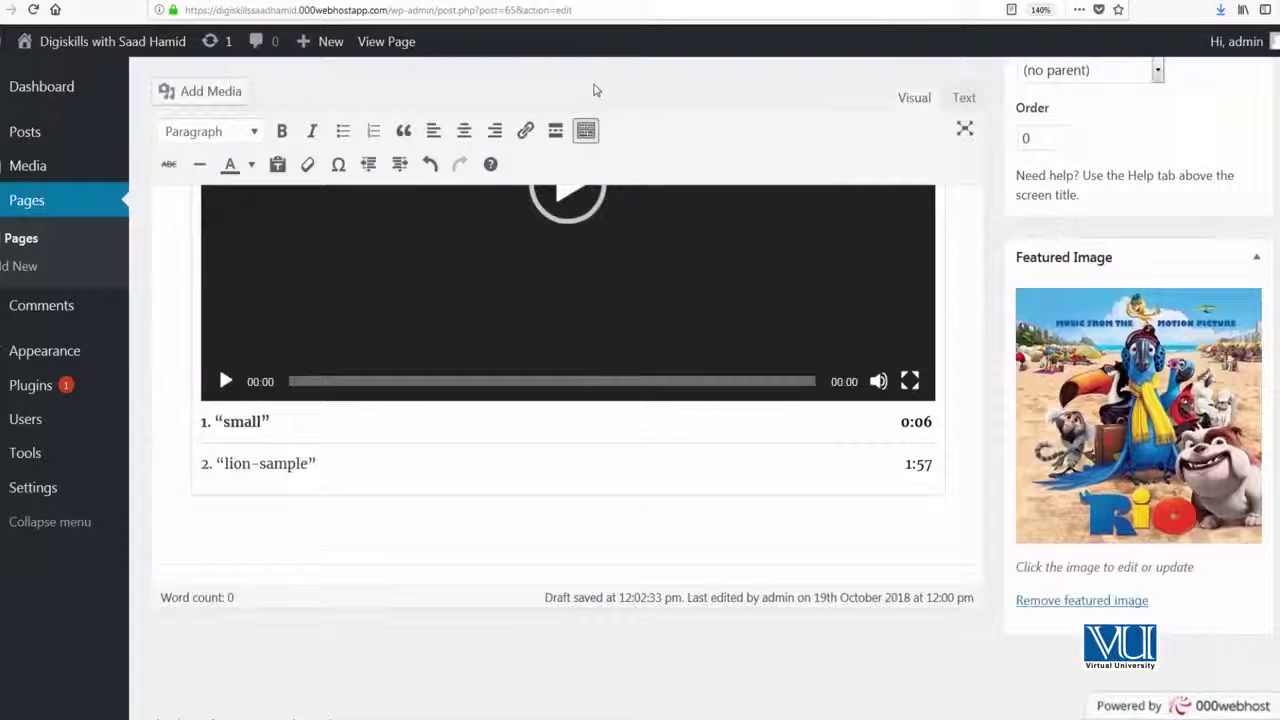
scroll(595, 90, "up", 5)
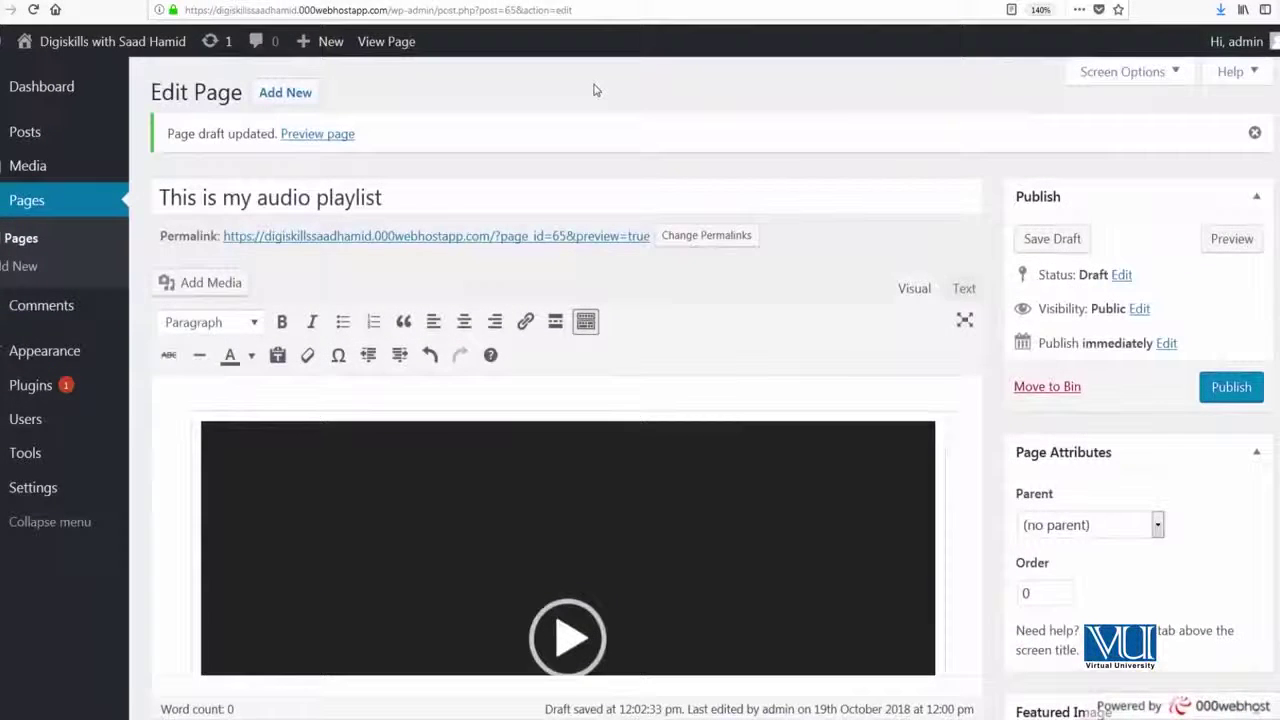
- Change the page title to "This is my video playlist" and save the draft
double_click(237, 198)
double_click(285, 198)
type("vide")
key("Return")
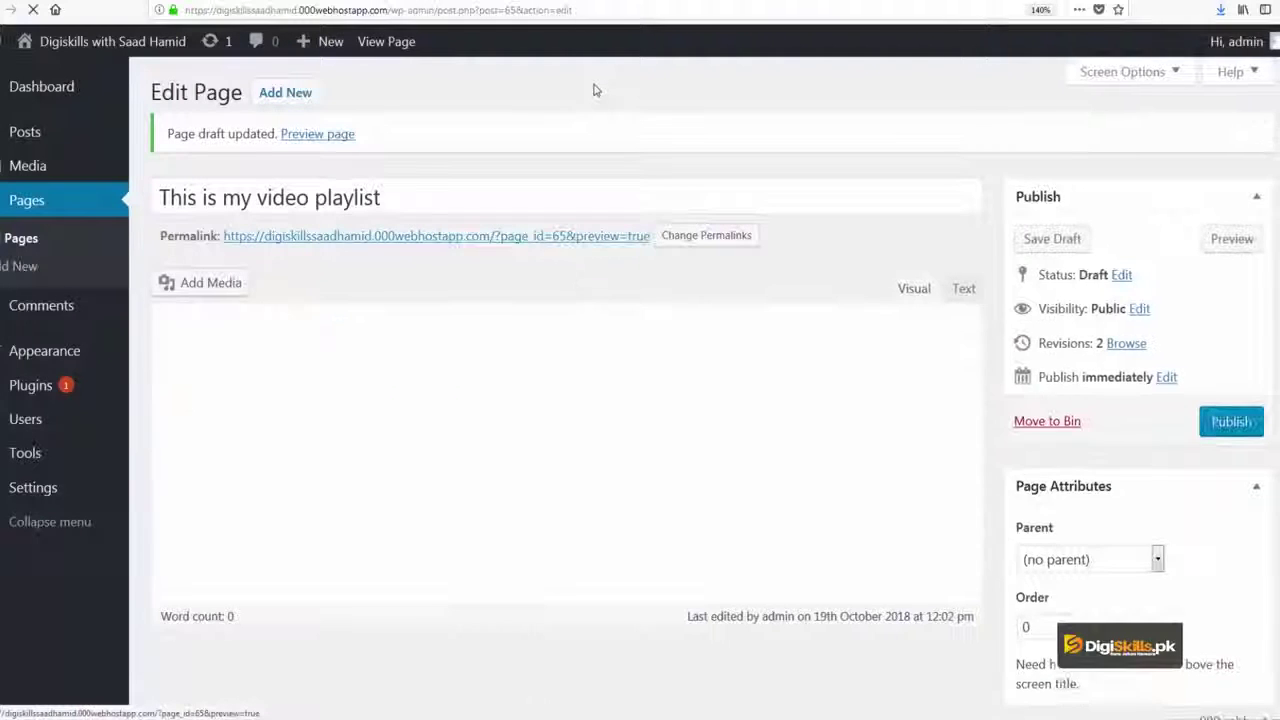
- Preview the page in a new tab, briefly play and pause the playlist's first video, and return to the page editor
right_click(476, 237)
left_click(596, 90)
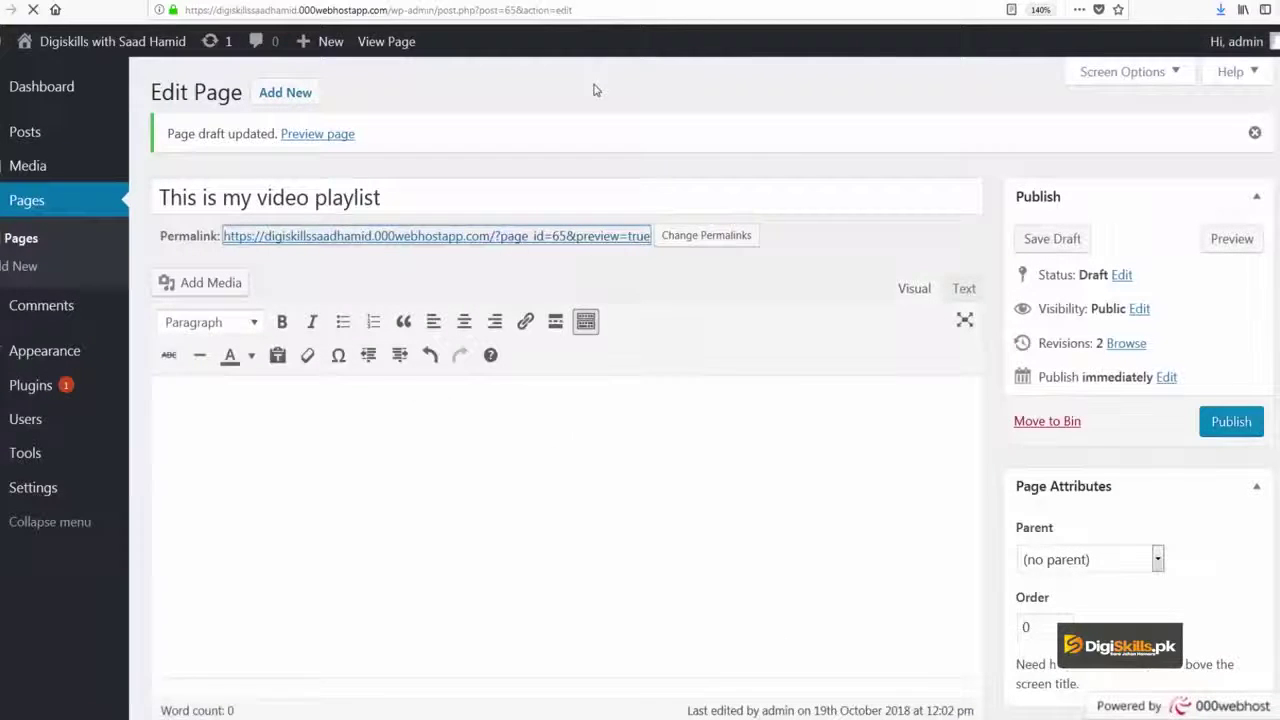
key("ctrl+Tab")
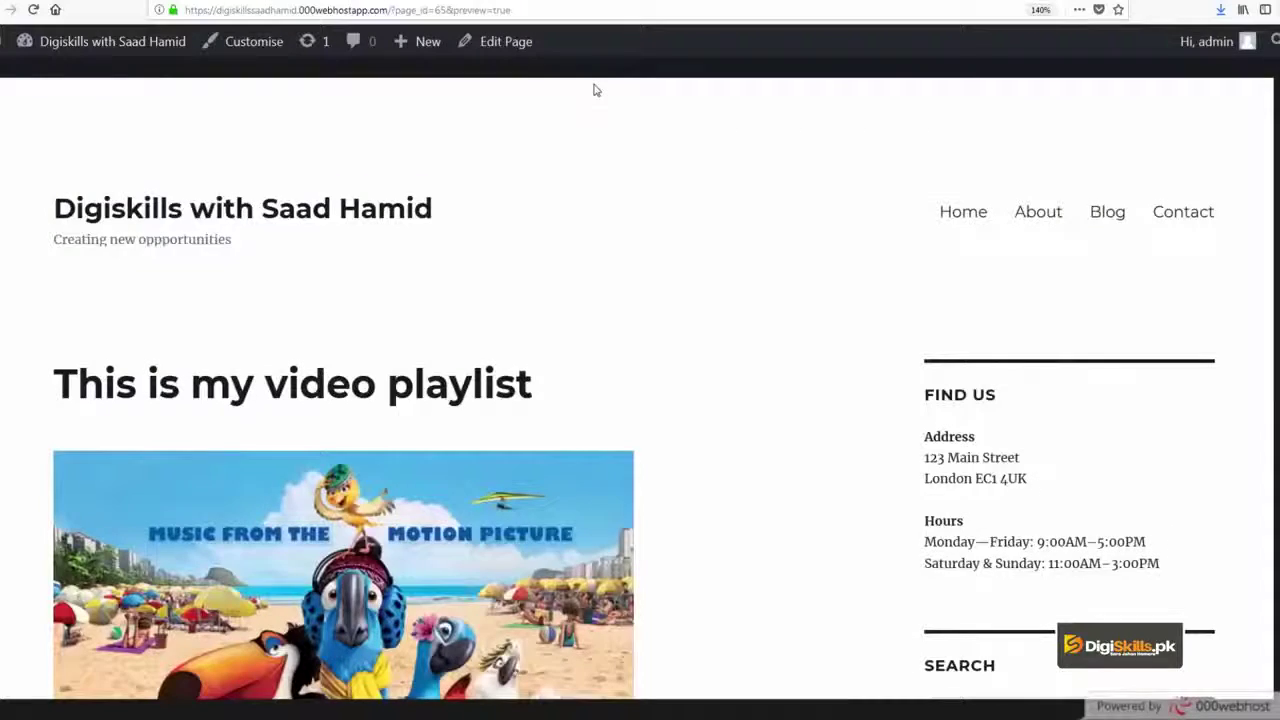
scroll(594, 90, "down", 6)
scroll(594, 90, "up", 1)
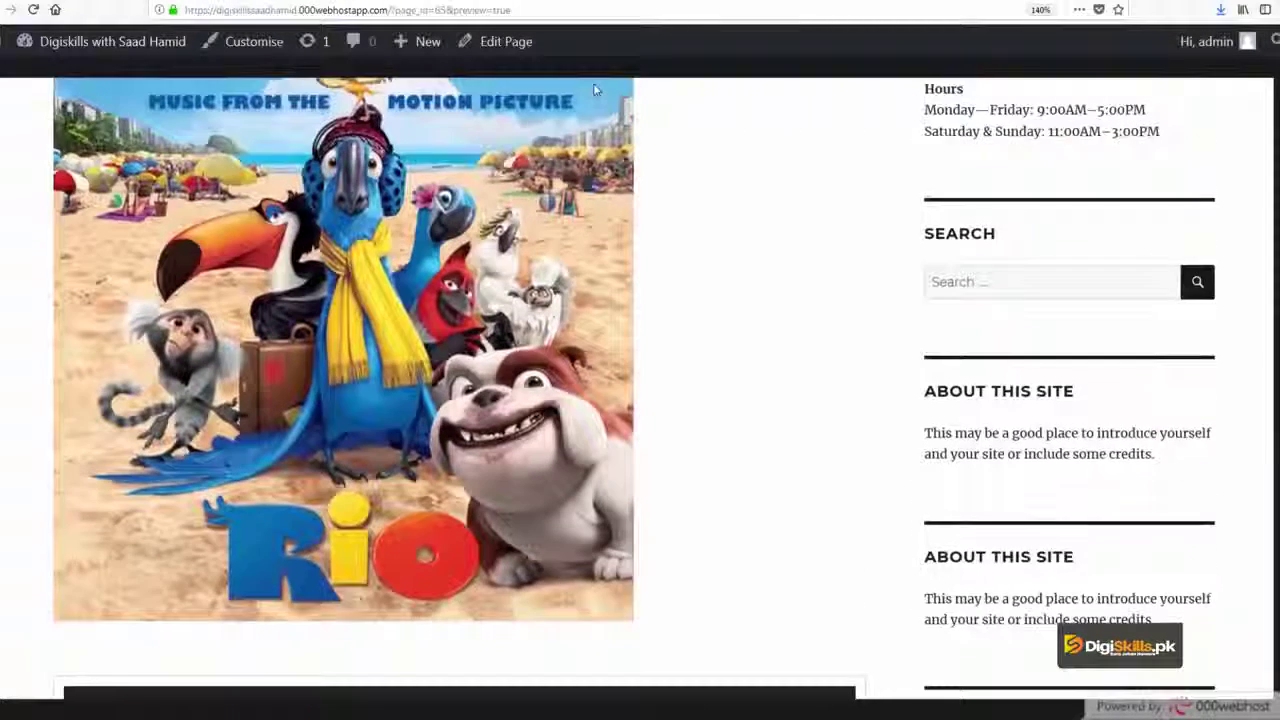
scroll(594, 90, "down", 3)
scroll(594, 90, "down", 5)
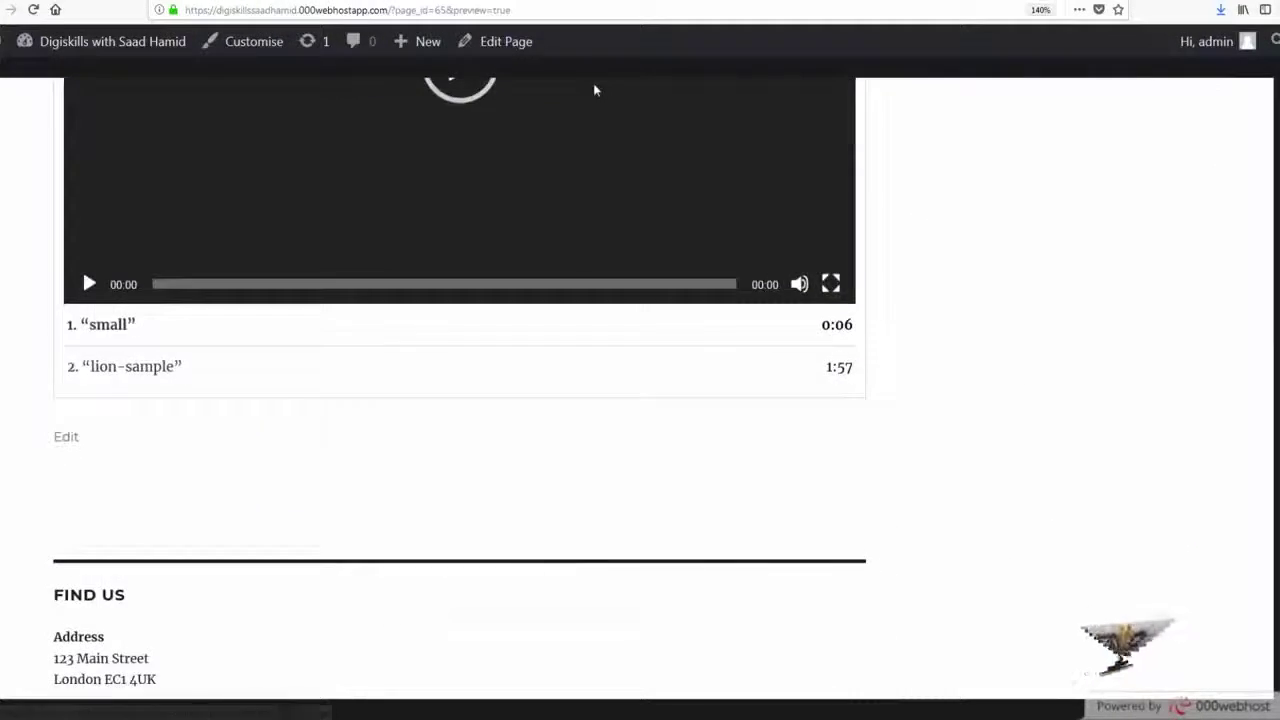
scroll(594, 90, "up", 3)
key("space")
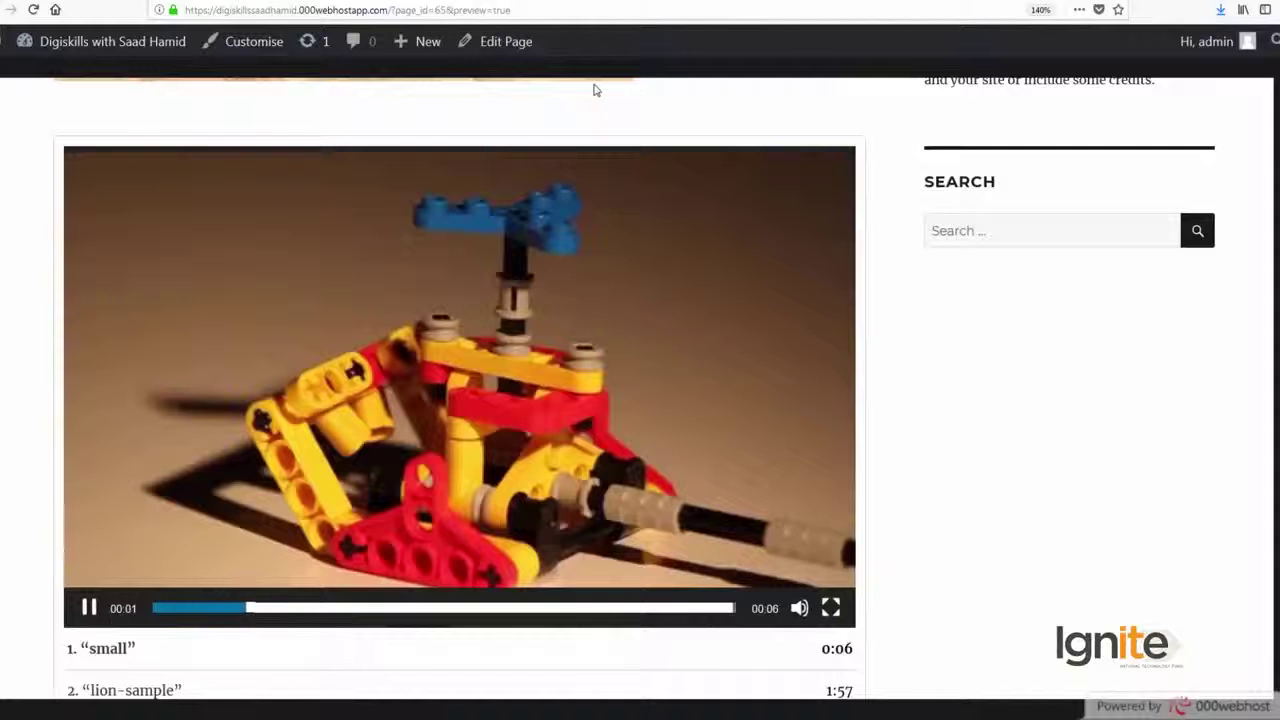
key("space")
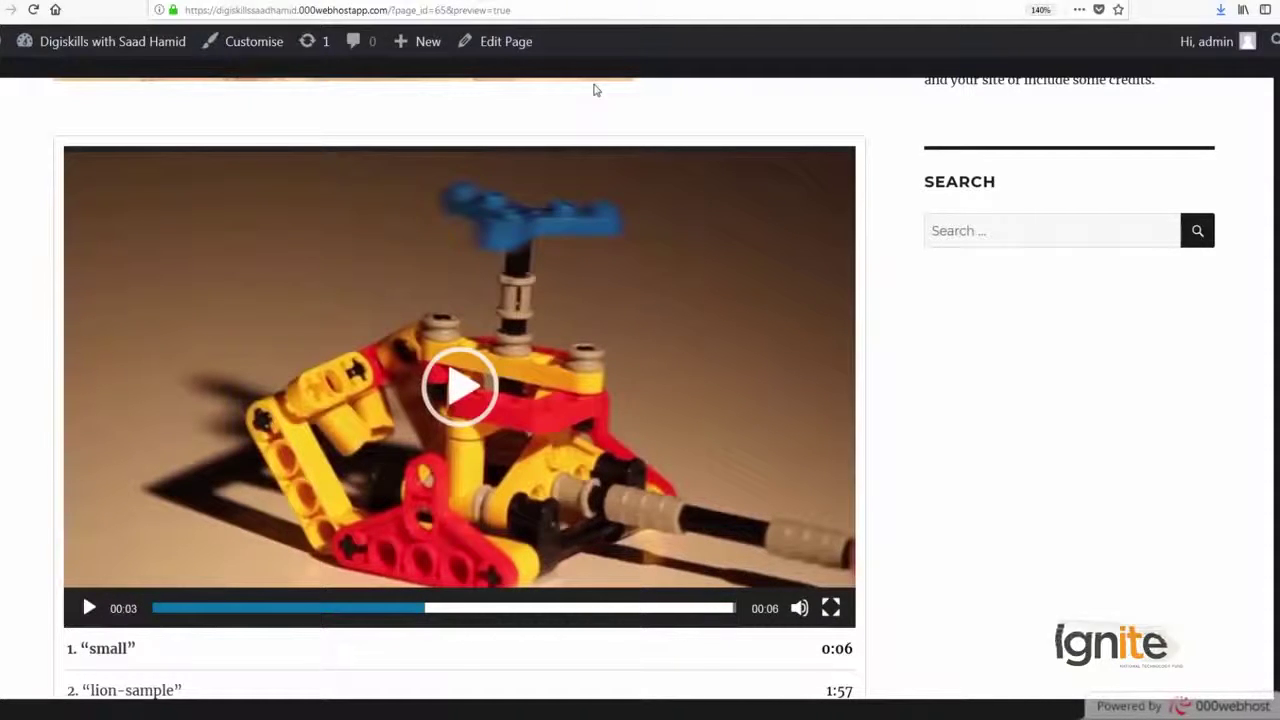
key("ctrl+w")
- Remove the video playlist from the page body and remove the page's featured image
key("Tab")
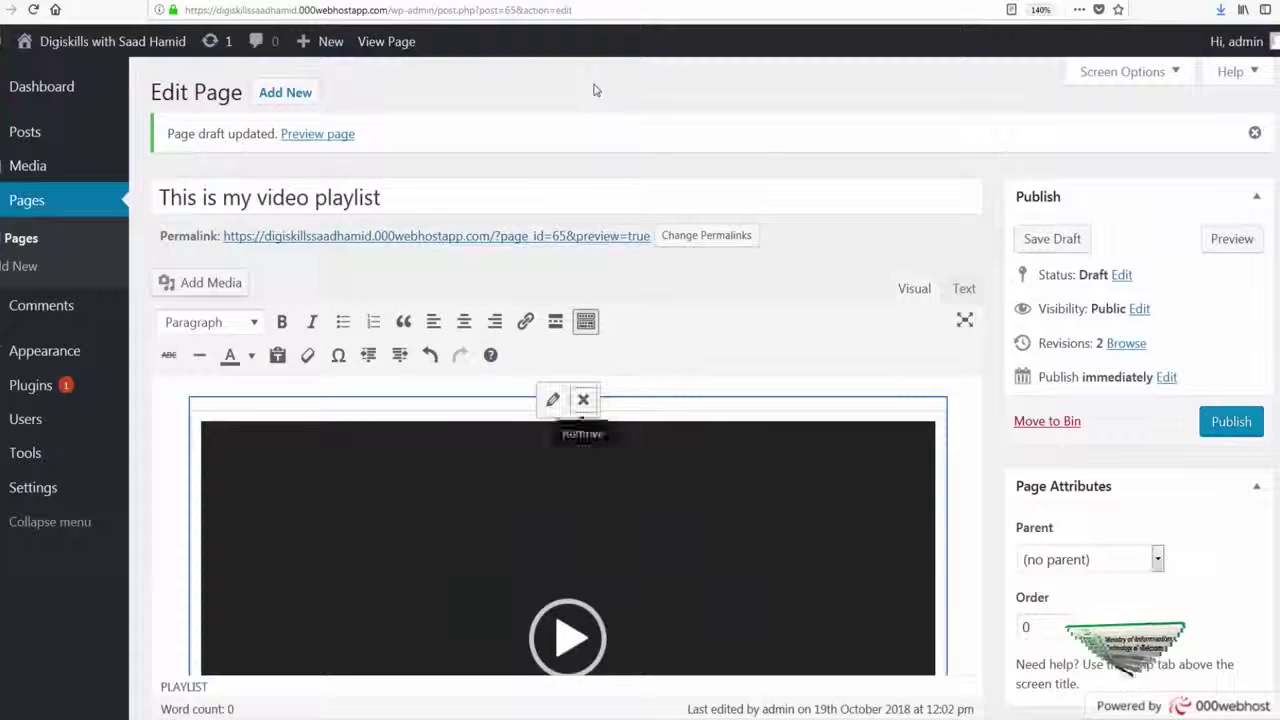
key("Delete")
scroll(594, 90, "down", 3)
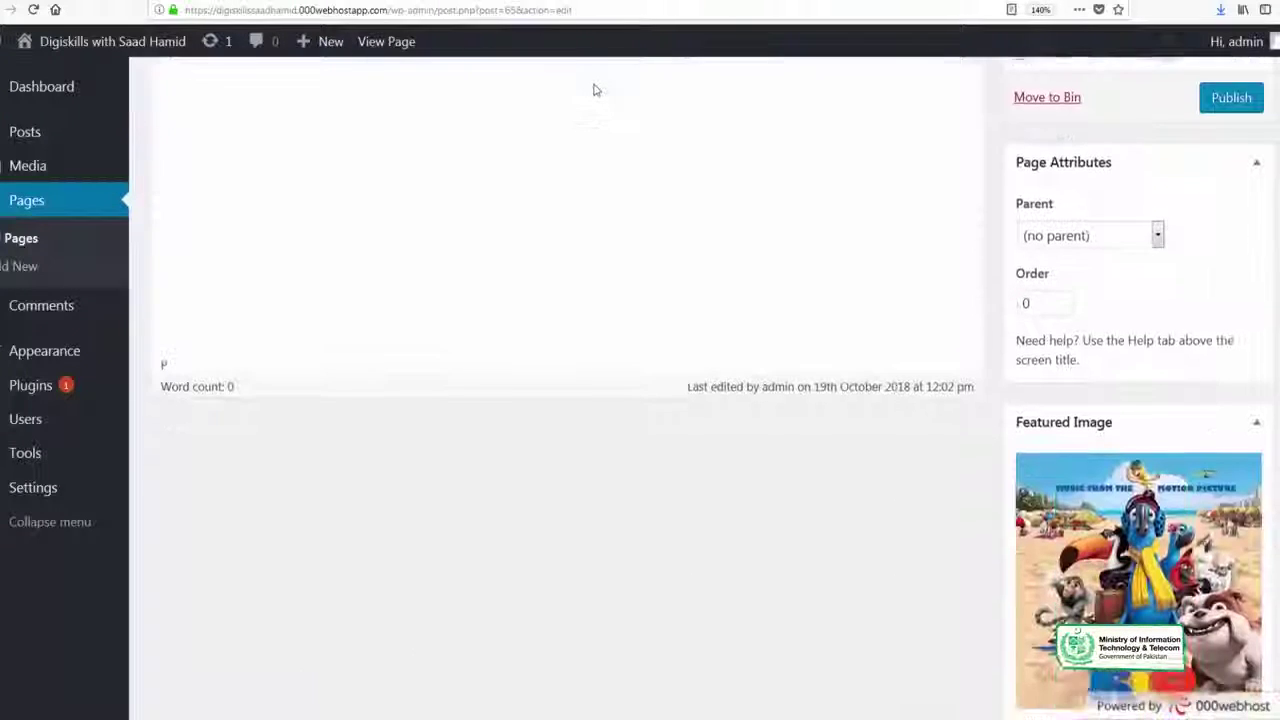
scroll(594, 90, "down", 1)
key("Tab")
key("Return")
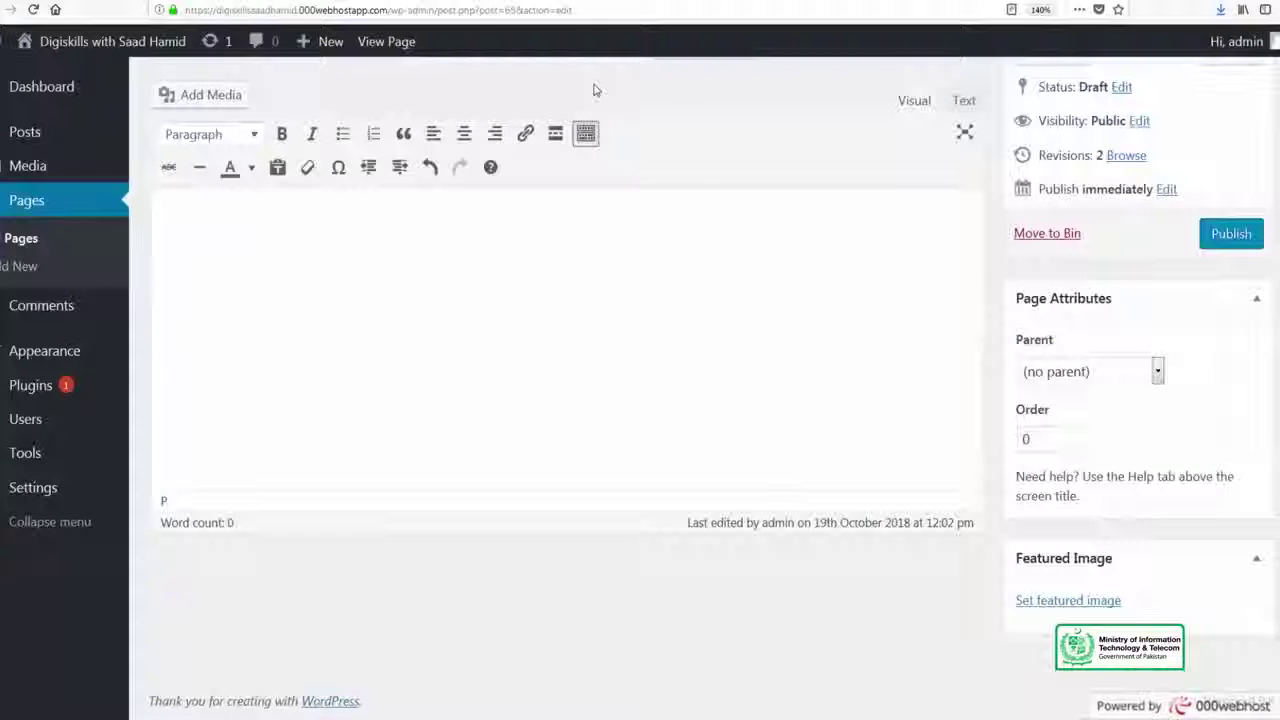